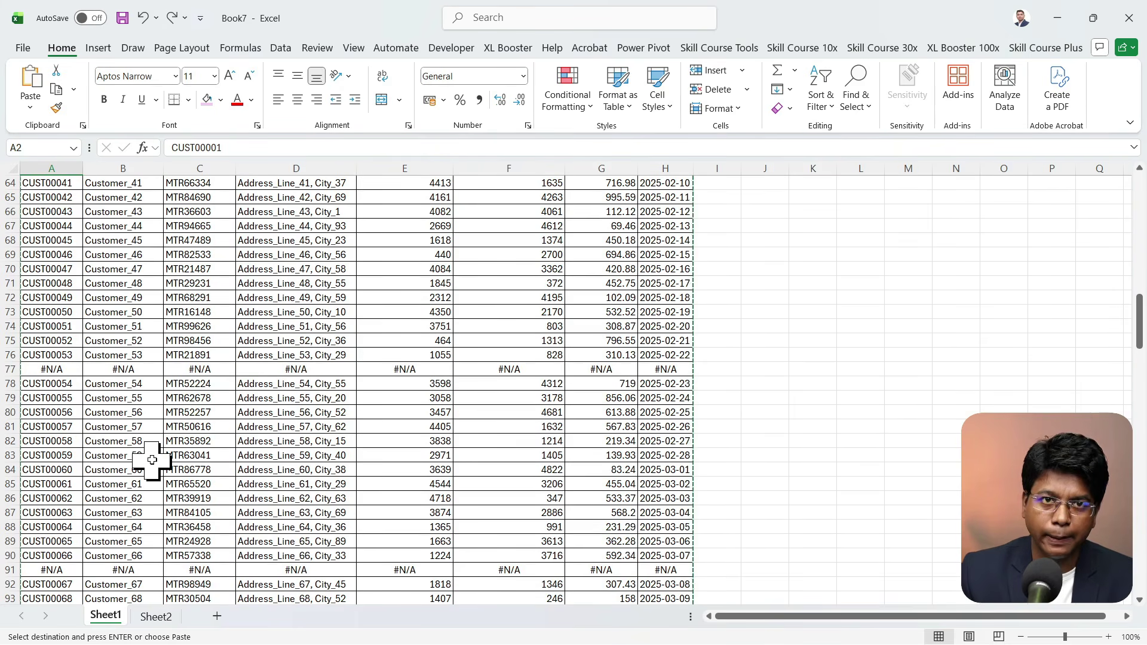
# - Delete the empty row 5 between the third and fourth customer records
pyautogui.scroll(20, 153, 460)
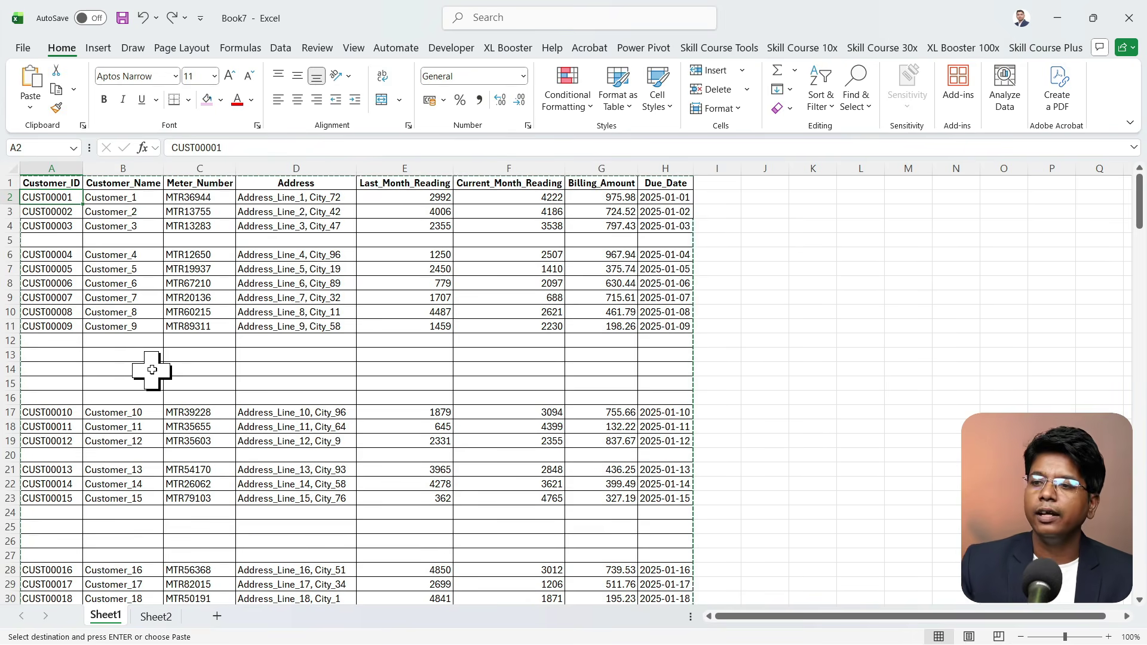
pyautogui.click(5, 240)
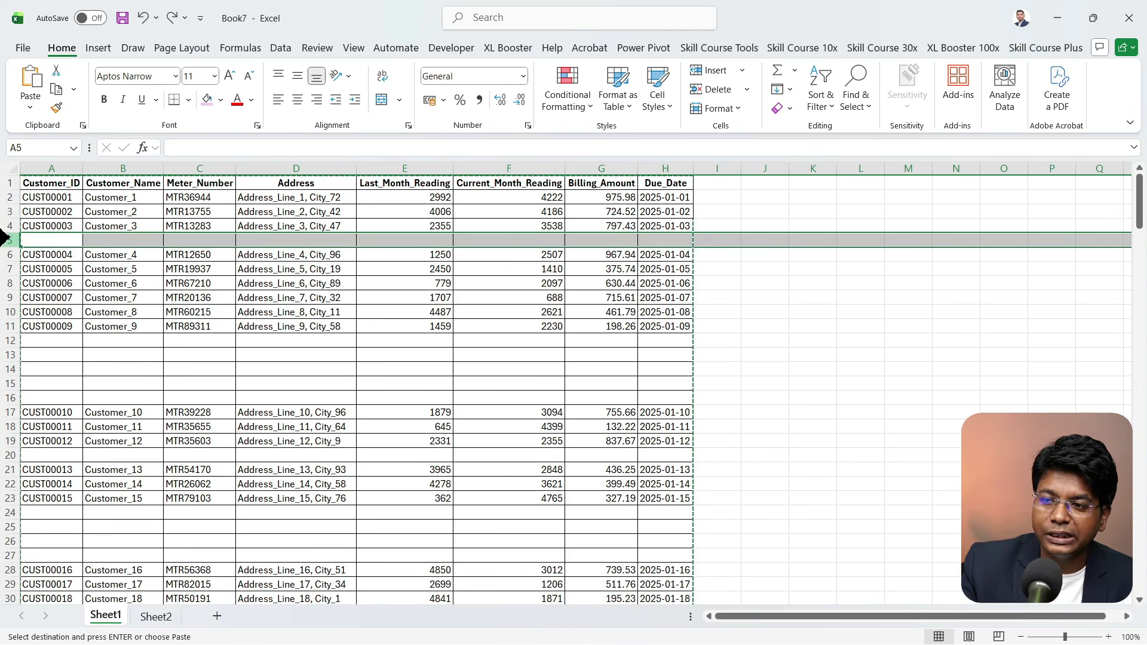
pyautogui.rightClick(6, 239)
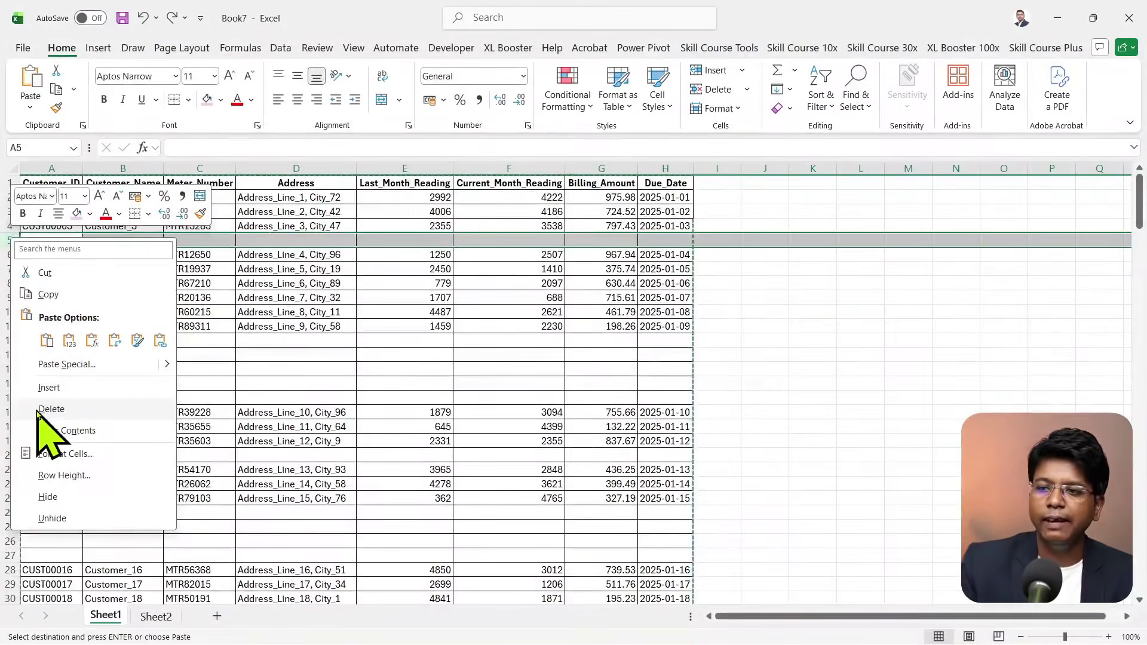
pyautogui.click(38, 411)
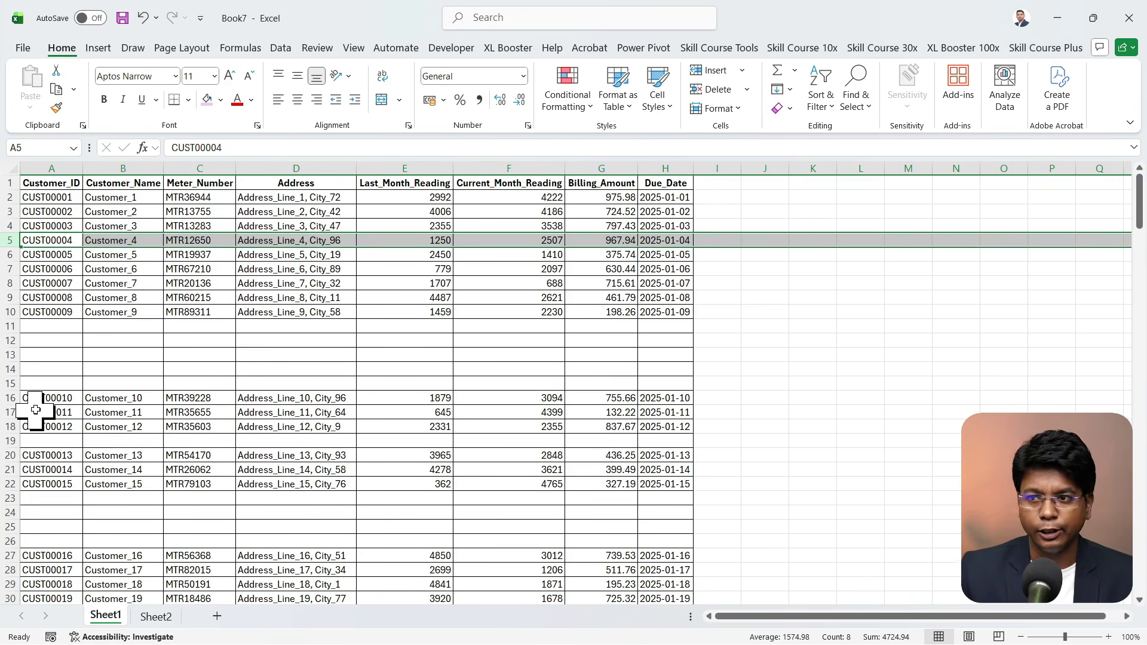
# - Select all blank cells in the customer data with Go To Special and delete them, shifting the cells up
pyautogui.press('Up')
pyautogui.press('Up')
pyautogui.press('Up')
pyautogui.press('Up')
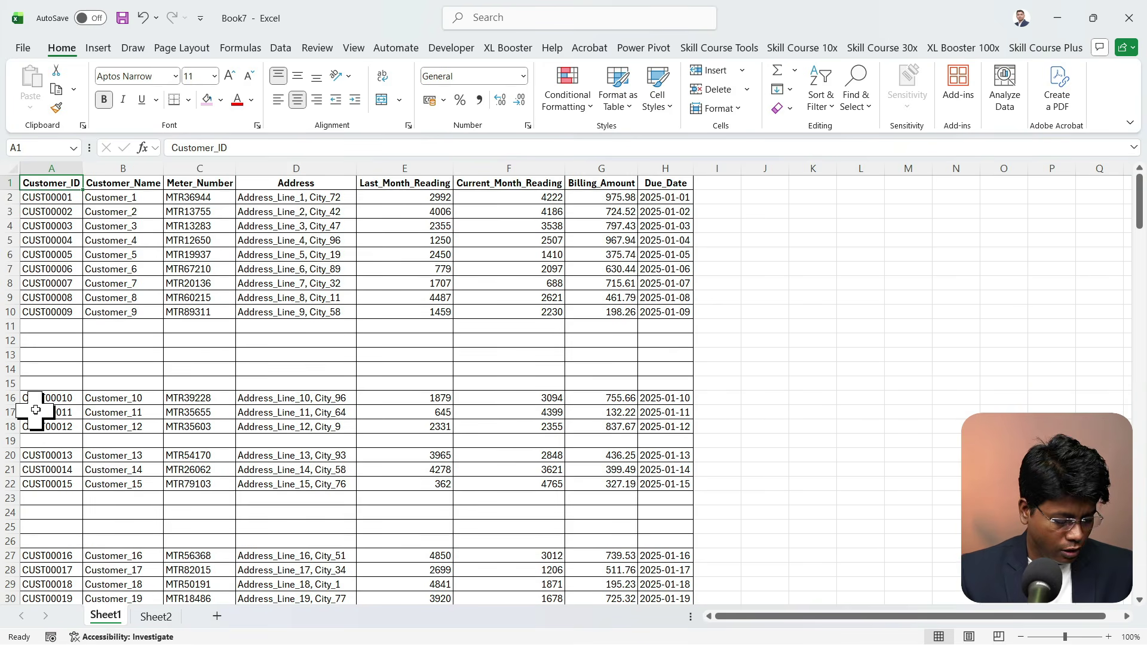
pyautogui.hotkey('ctrl', 'g')
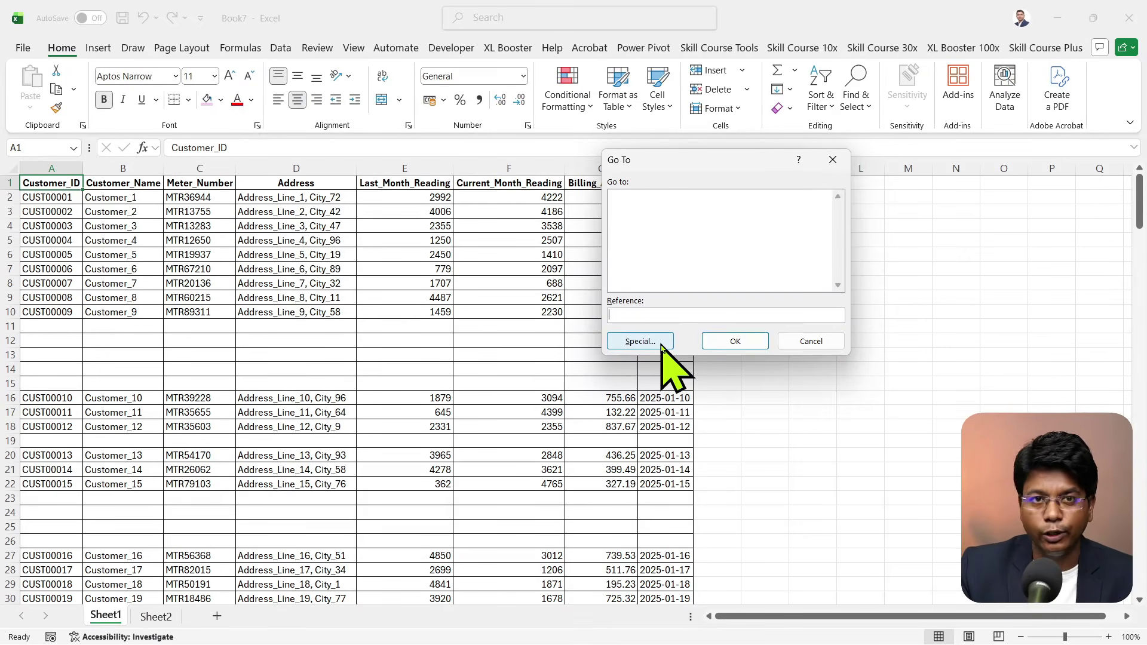
pyautogui.click(662, 347)
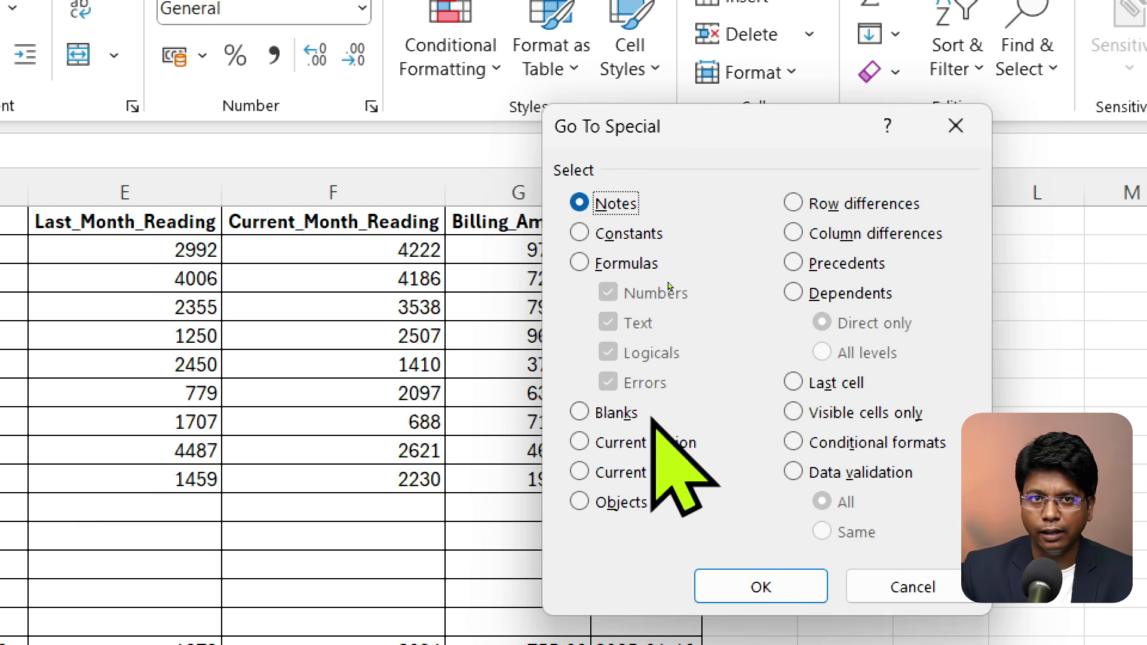
pyautogui.click(578, 412)
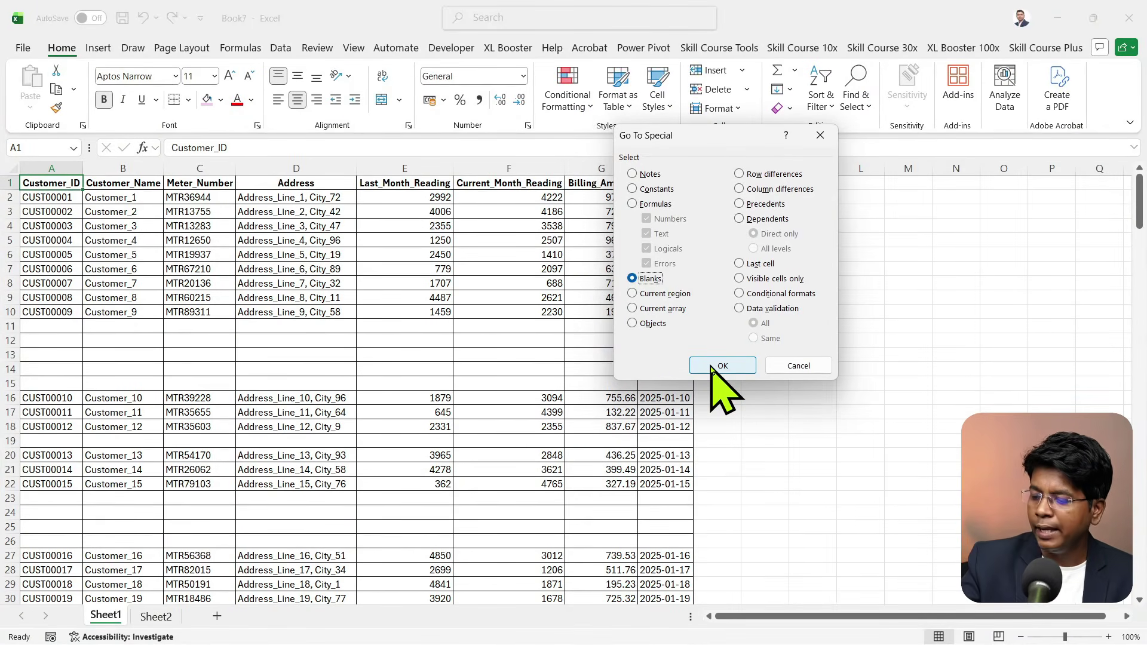
pyautogui.click(722, 365)
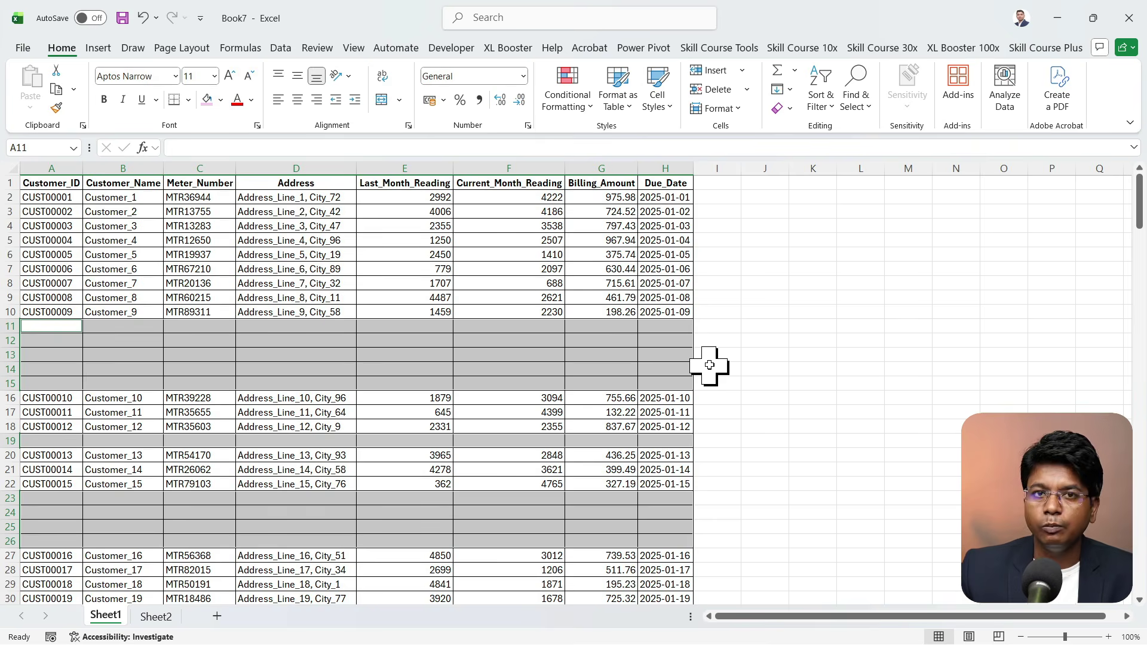
pyautogui.hotkey('ctrl', '-')
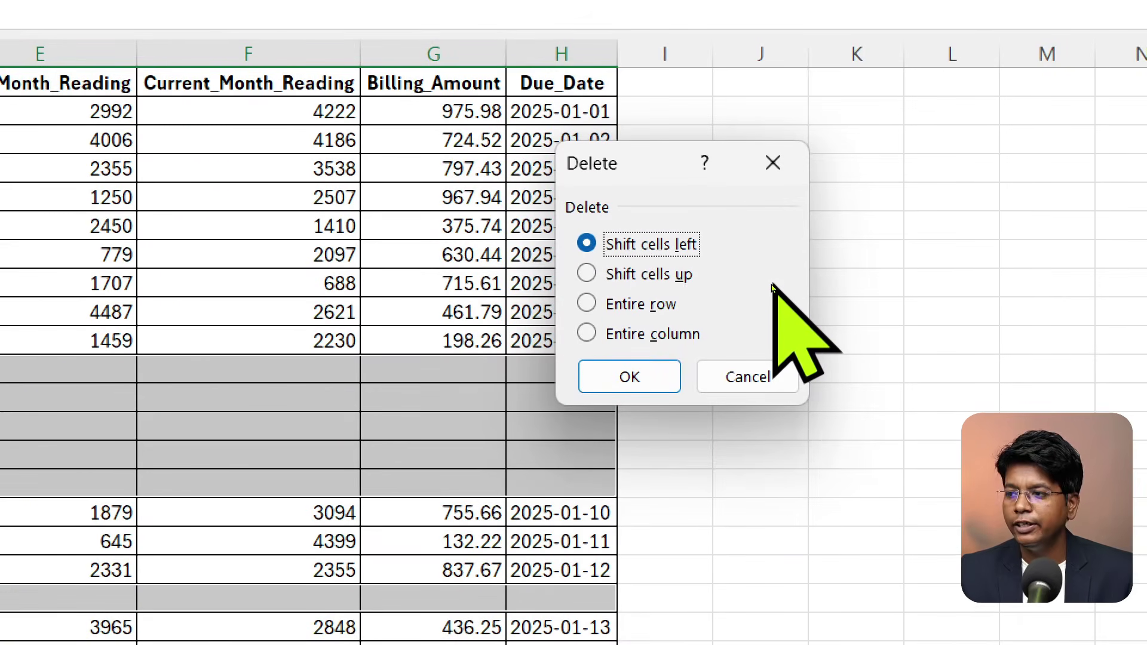
pyautogui.press('Down')
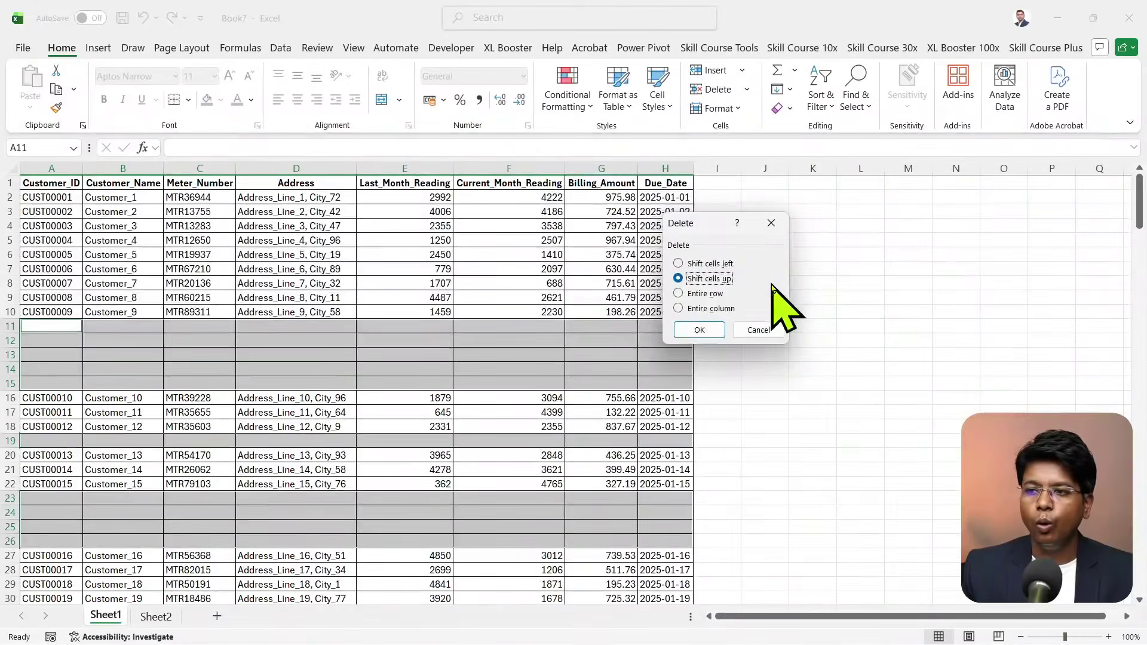
pyautogui.press('Return')
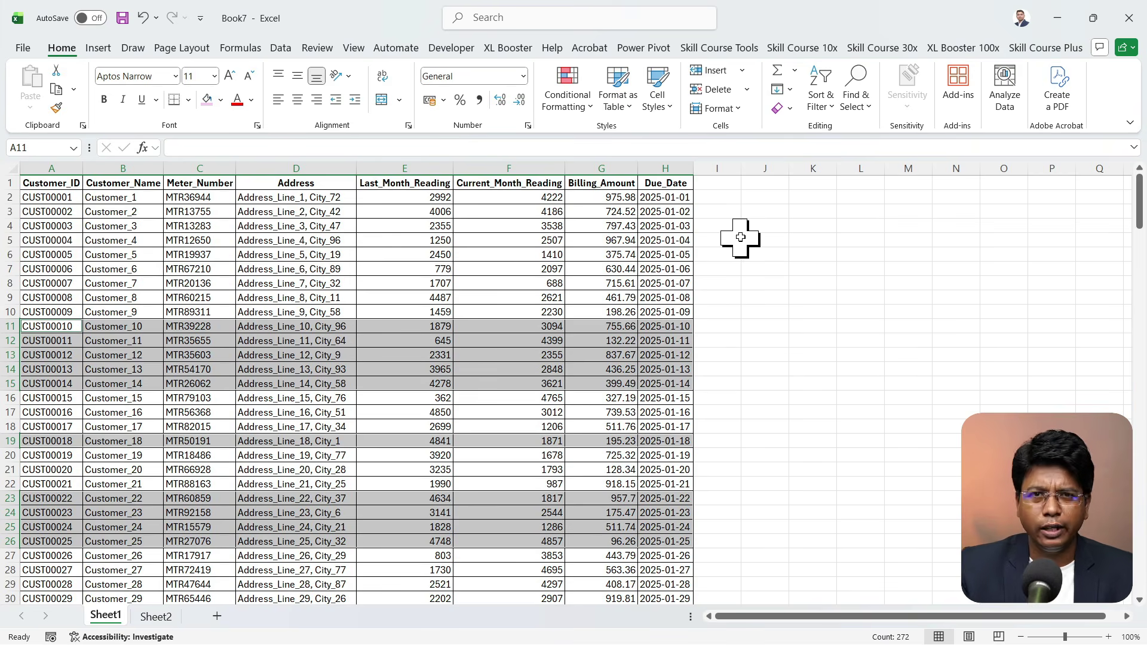
pyautogui.click(332, 315)
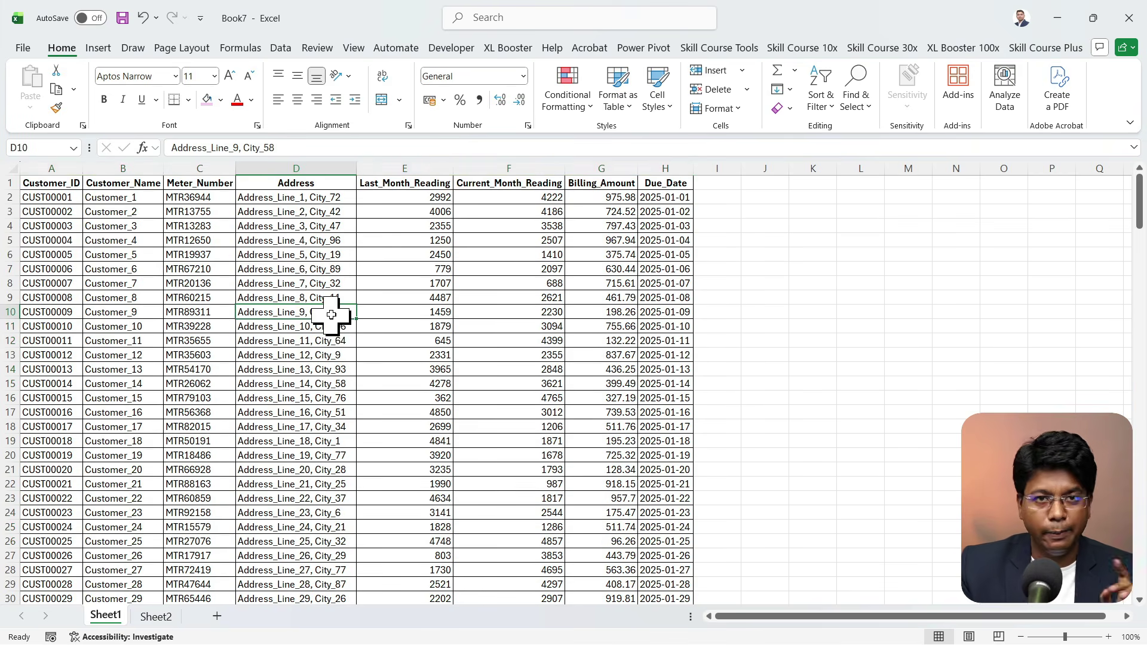
# - Select only the error constants (#N/A) in the data with Go To Special and delete those cells, shifting the cells up
pyautogui.scroll(-15, 331, 315)
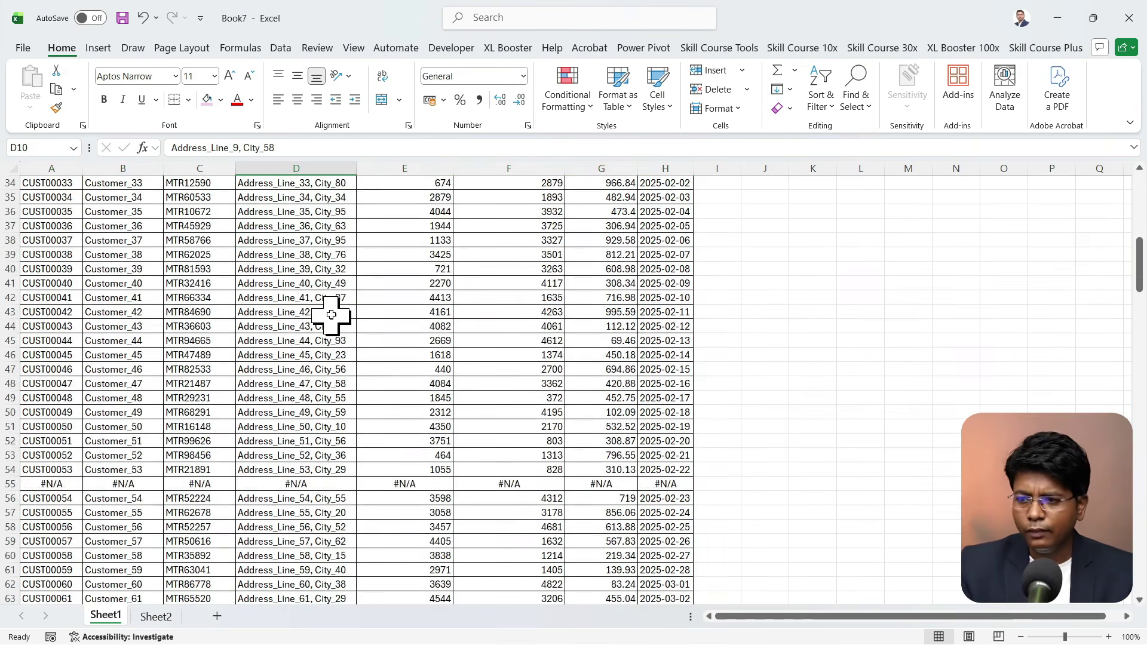
pyautogui.scroll(-1, 332, 315)
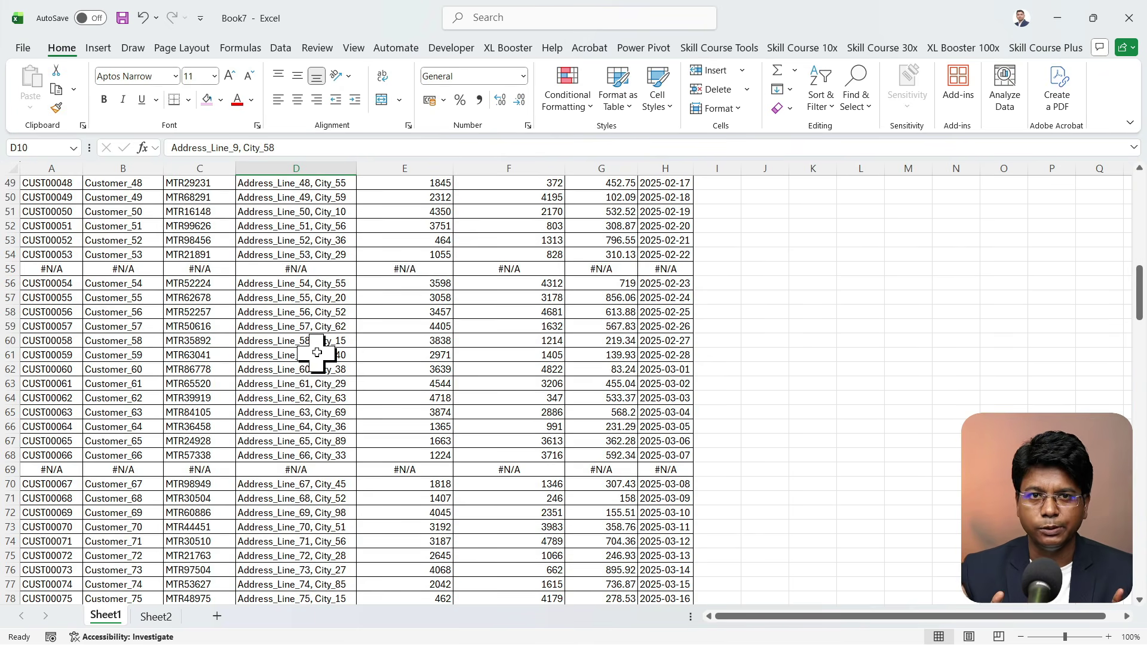
pyautogui.scroll(16, 317, 353)
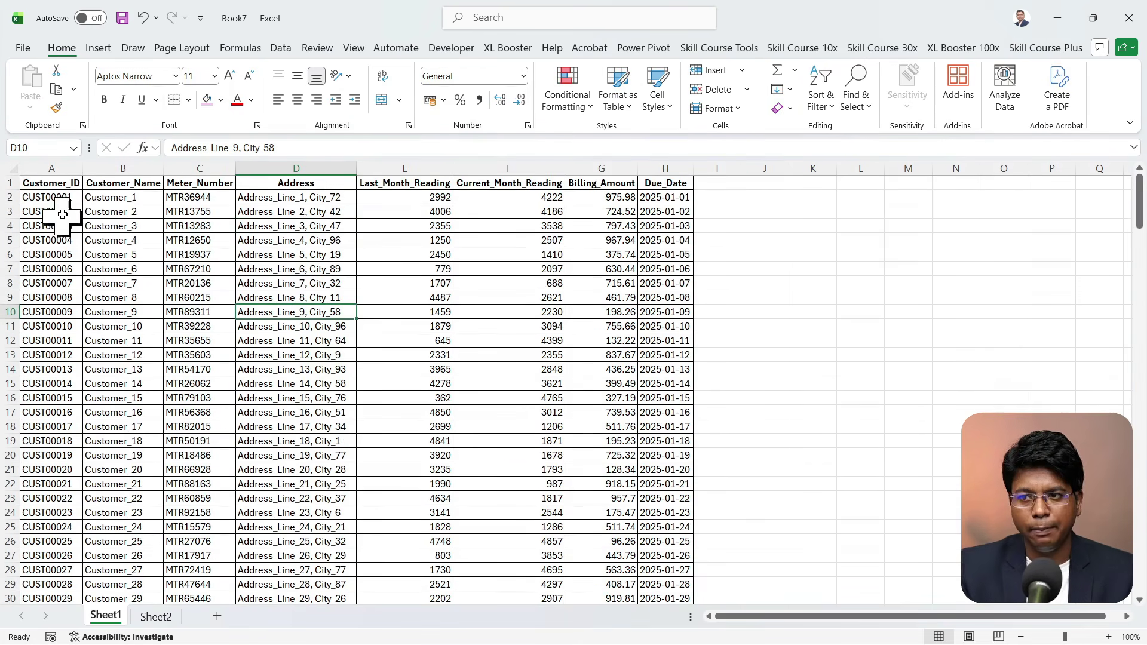
pyautogui.click(54, 199)
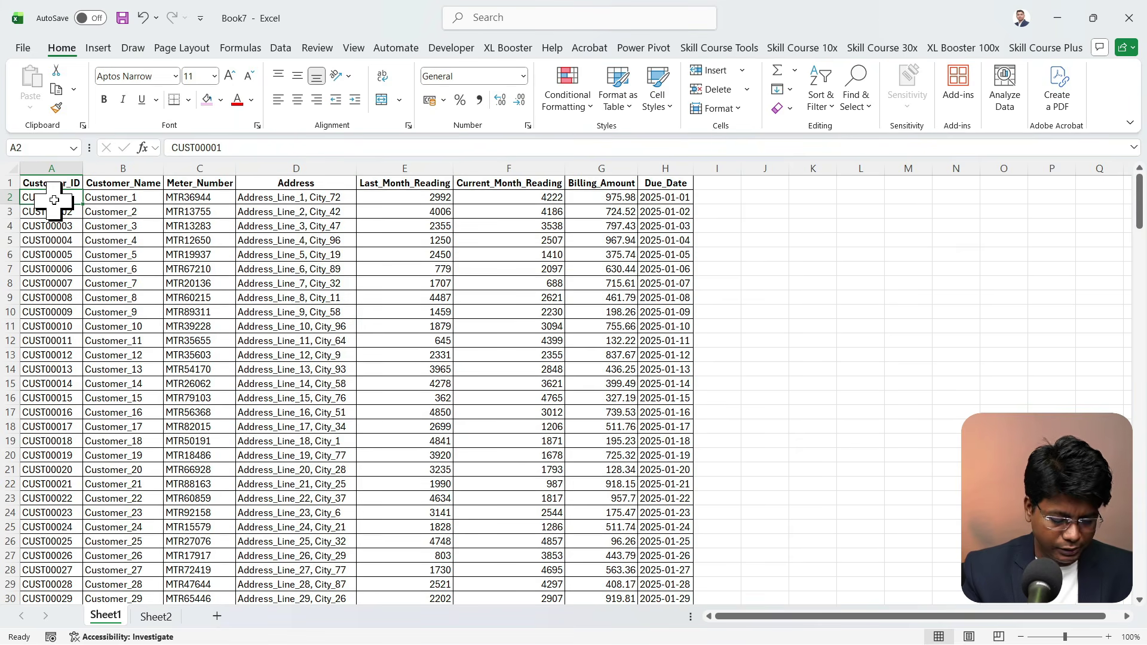
pyautogui.hotkey('ctrl', 'g')
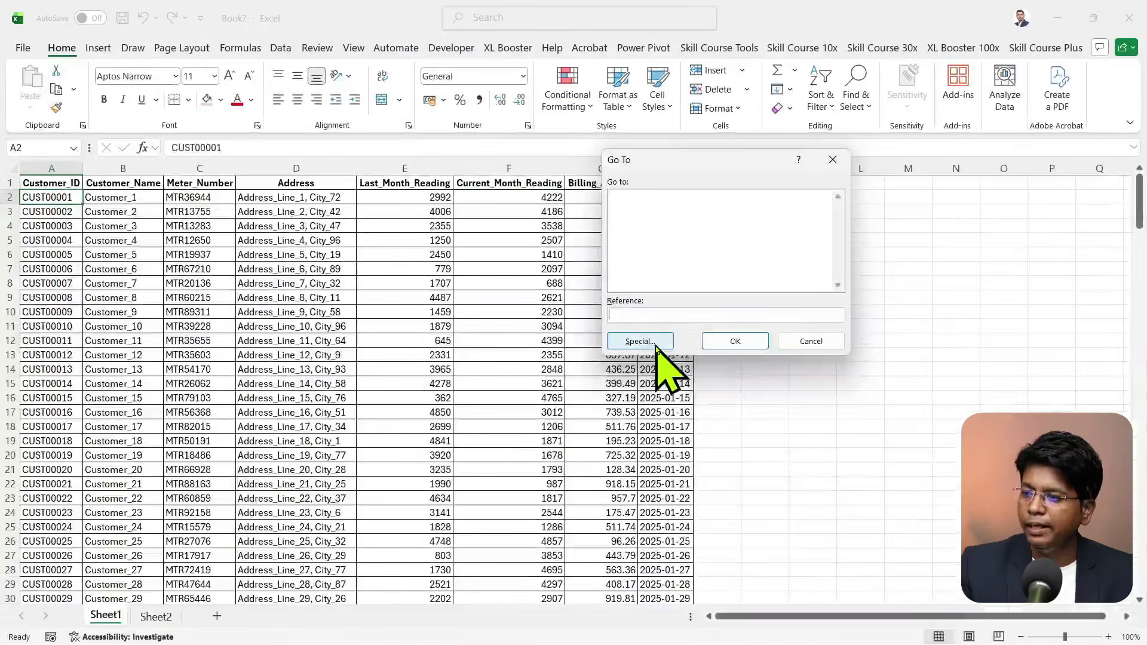
pyautogui.click(526, 402)
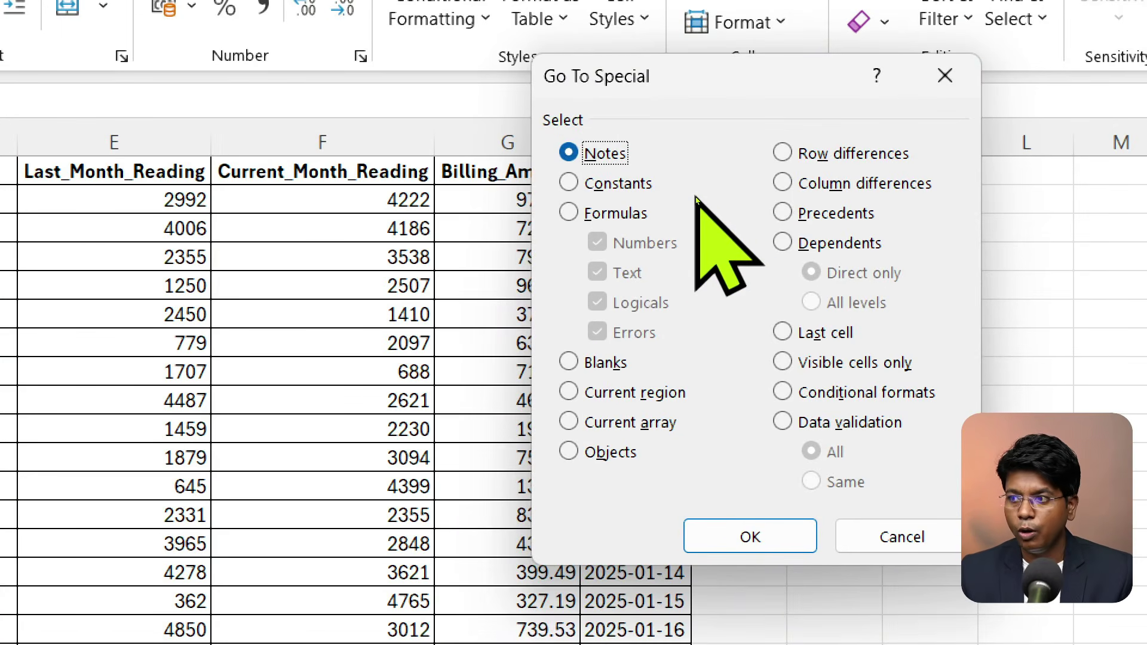
pyautogui.press('Down')
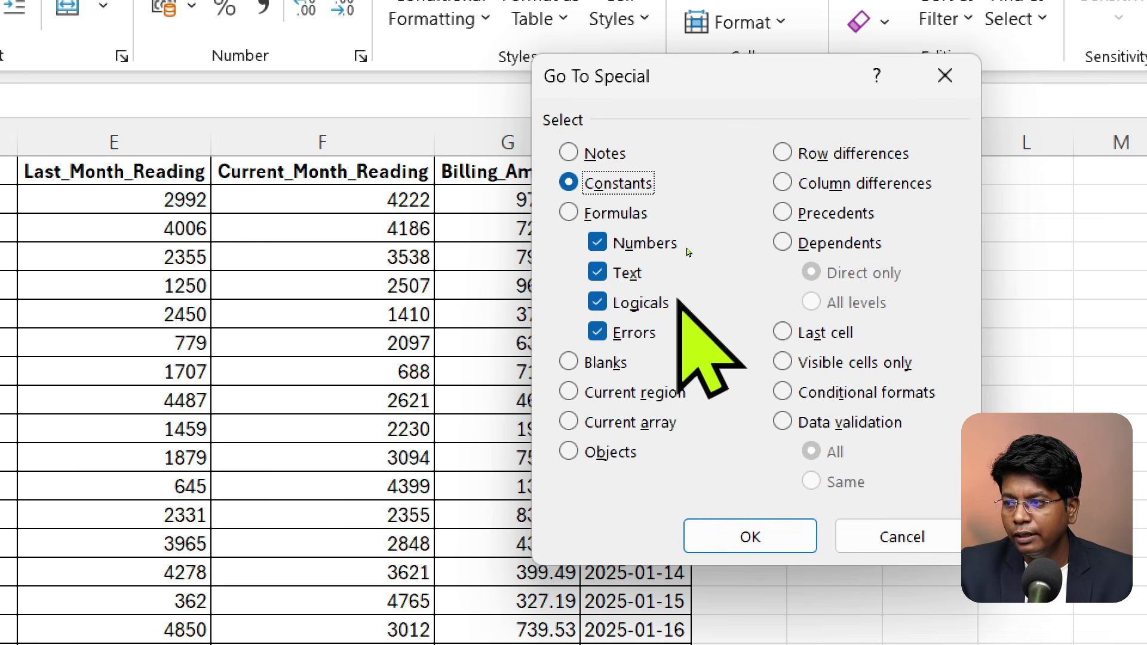
pyautogui.click(645, 234)
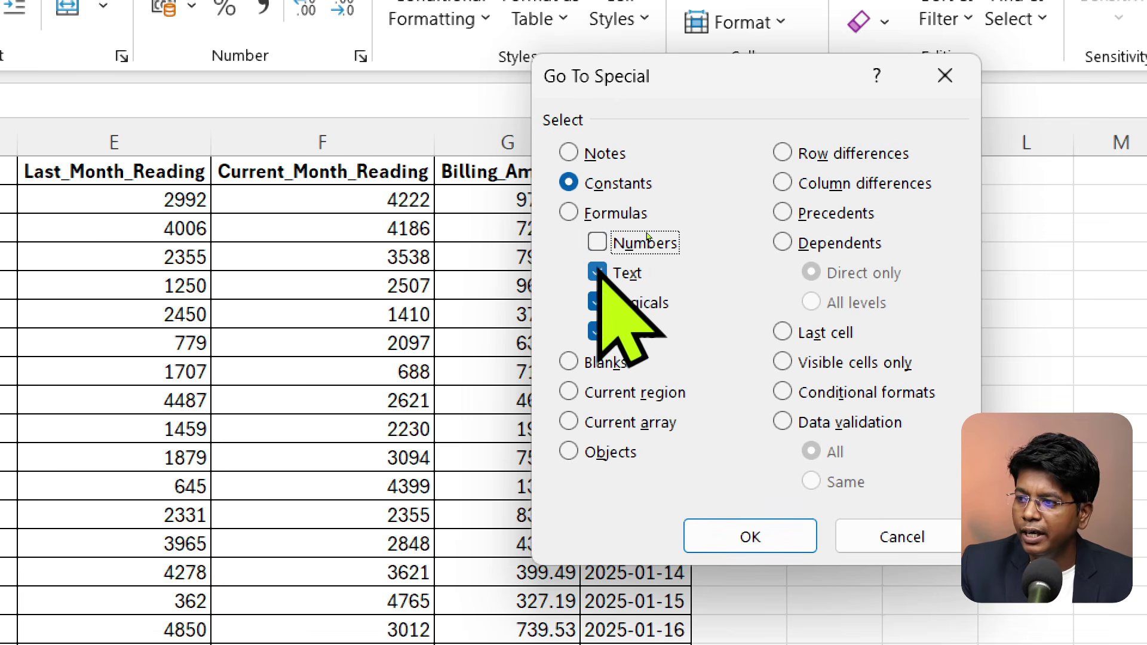
pyautogui.press('Tab')
pyautogui.press('space')
pyautogui.press('Tab')
pyautogui.press('space')
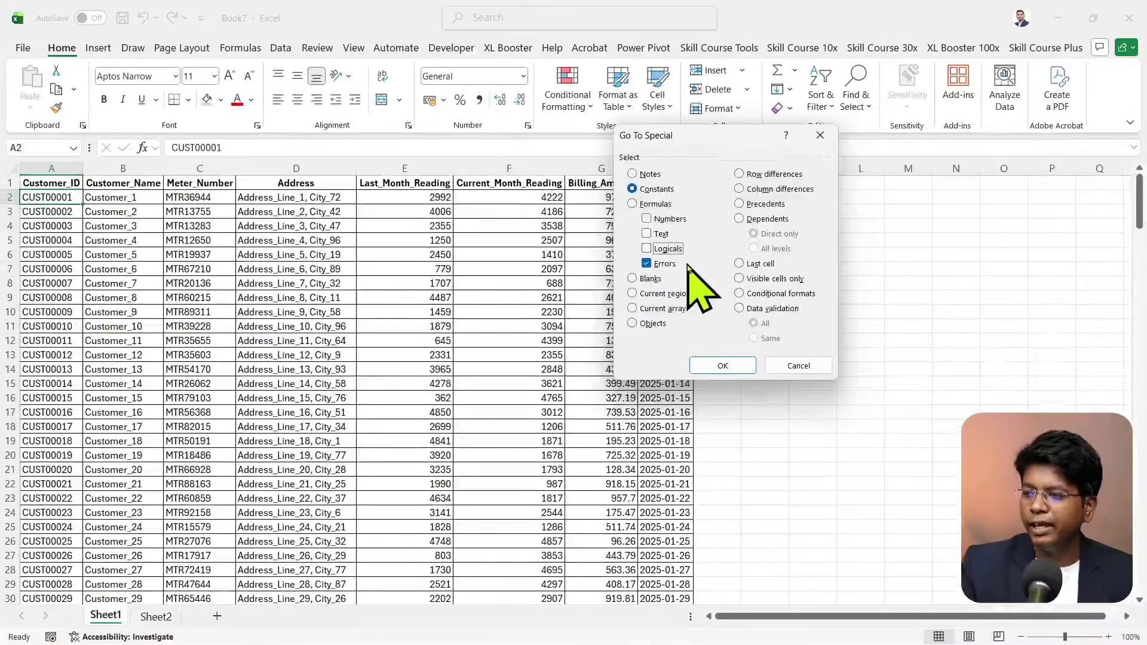
pyautogui.click(723, 365)
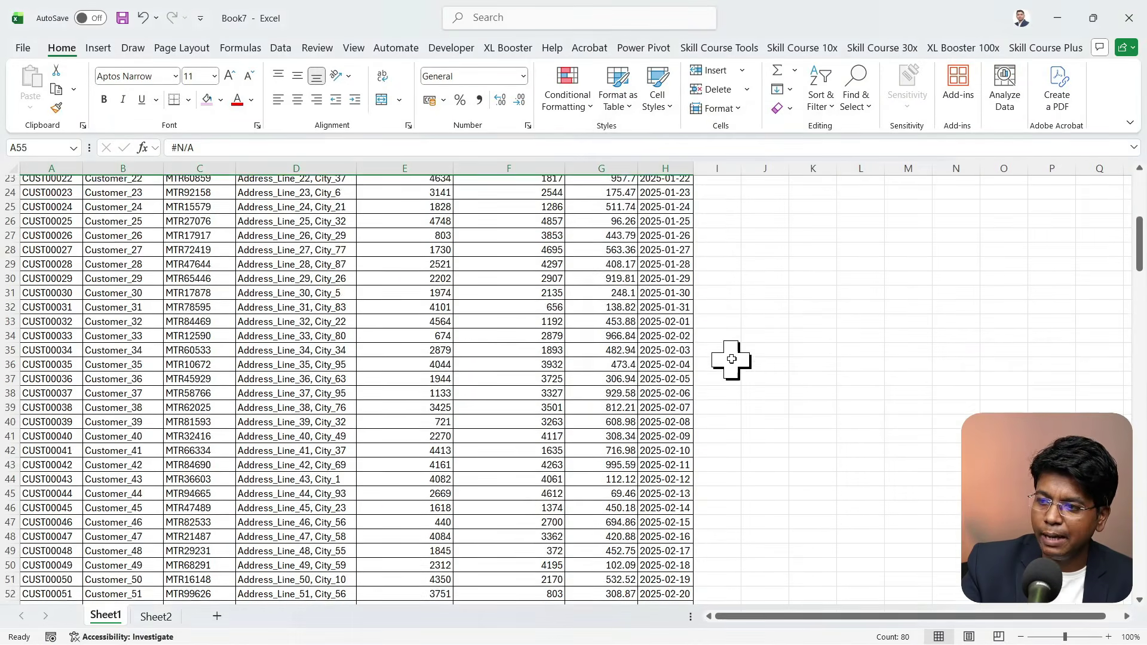
pyautogui.scroll(-9, 645, 382)
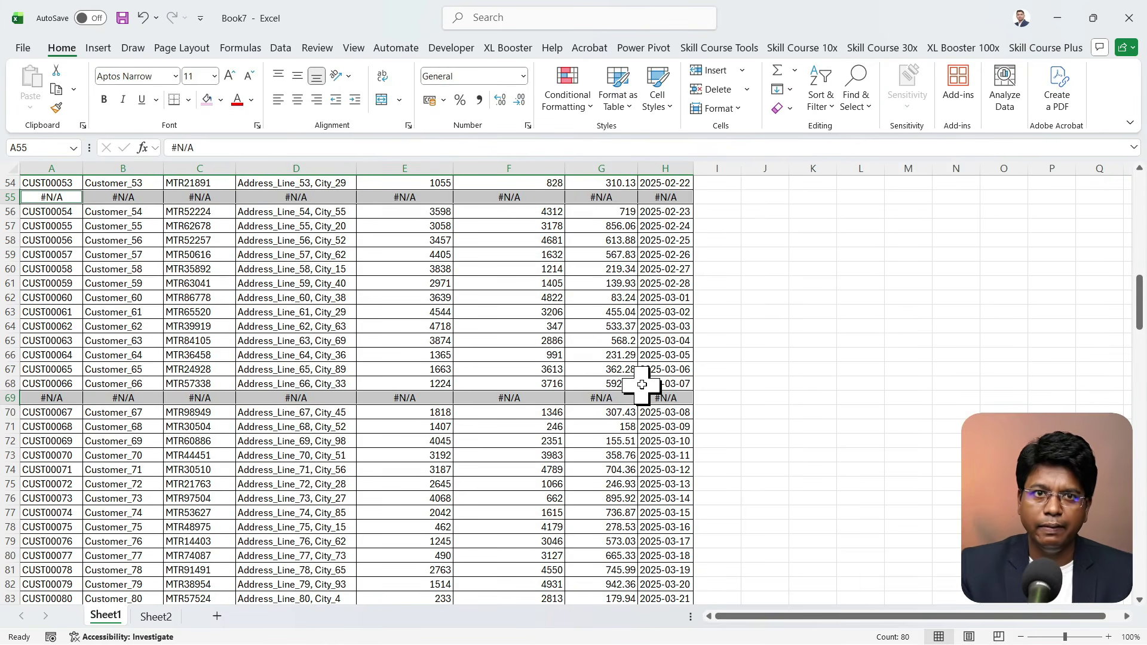
pyautogui.scroll(-8, 642, 386)
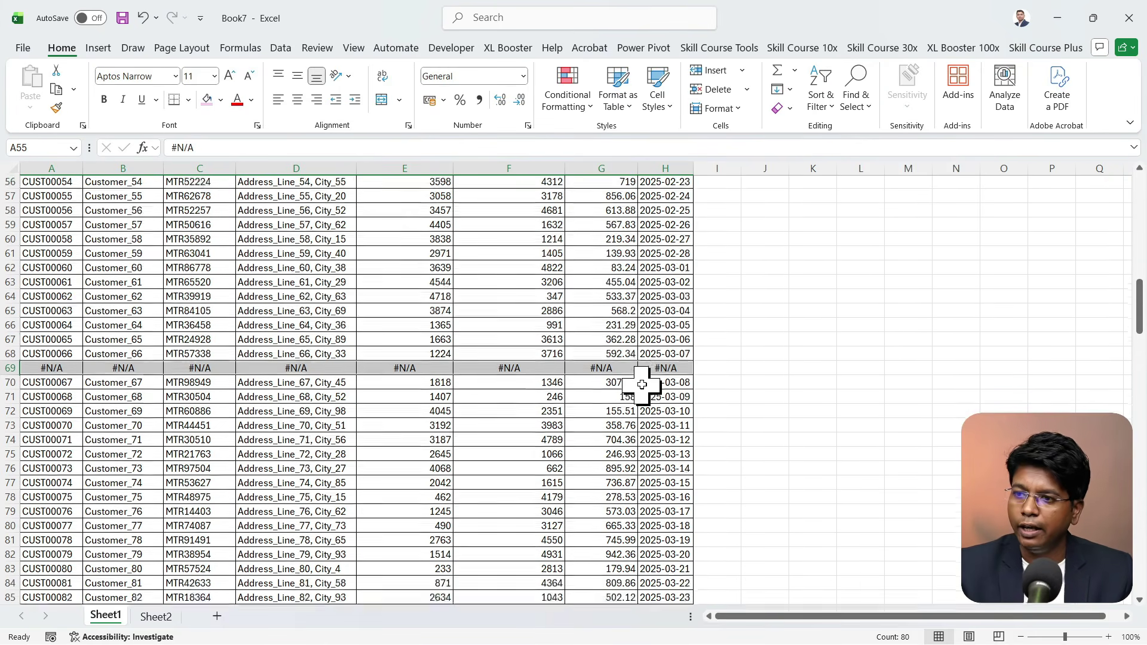
pyautogui.scroll(20, 642, 385)
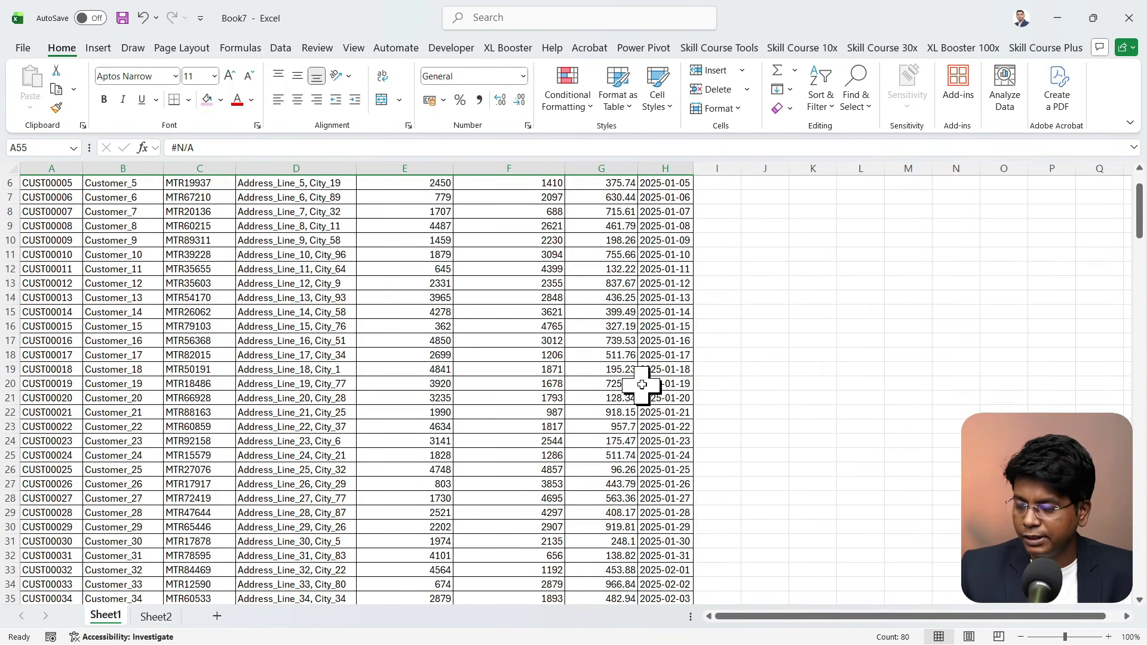
pyautogui.hotkey('ctrl', '-')
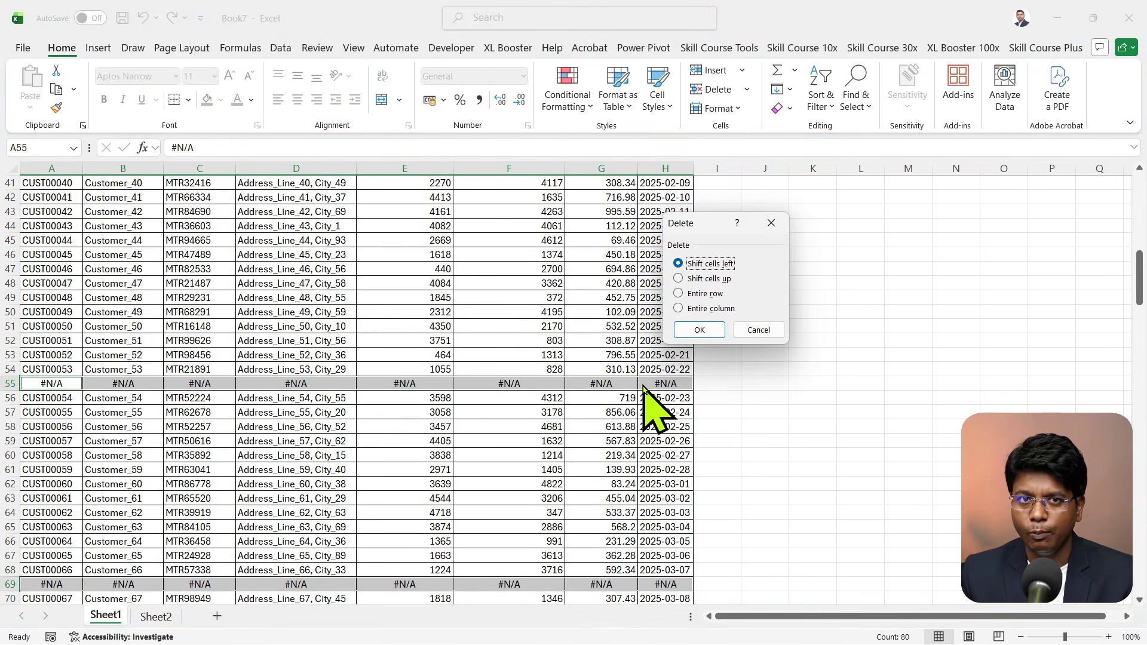
pyautogui.press('Down')
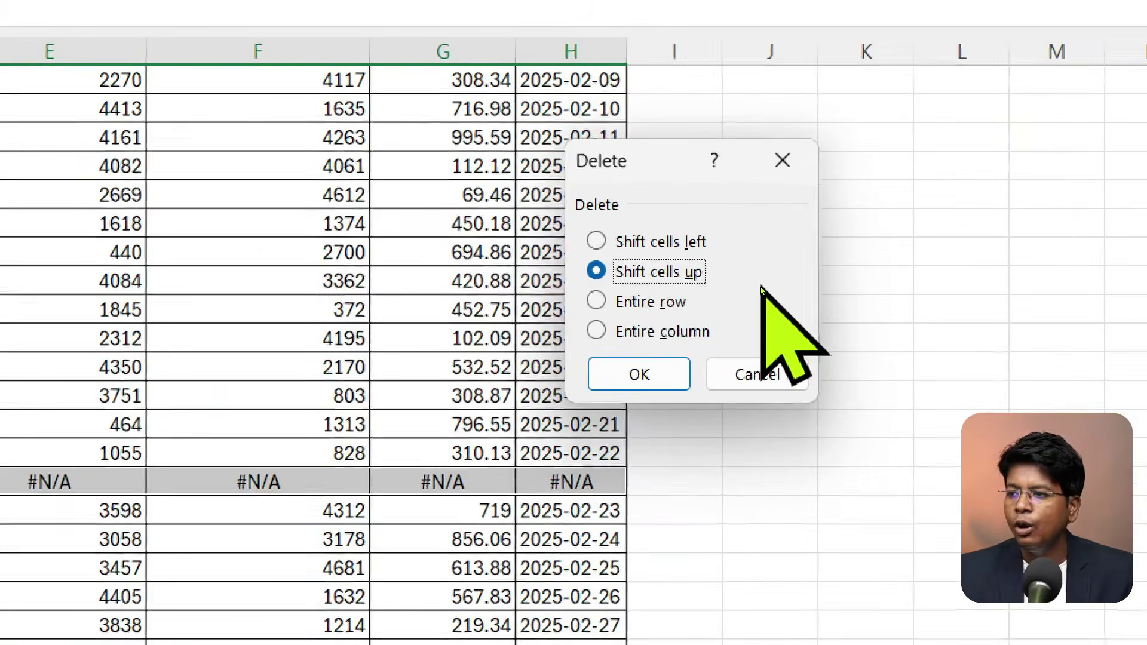
pyautogui.press('Return')
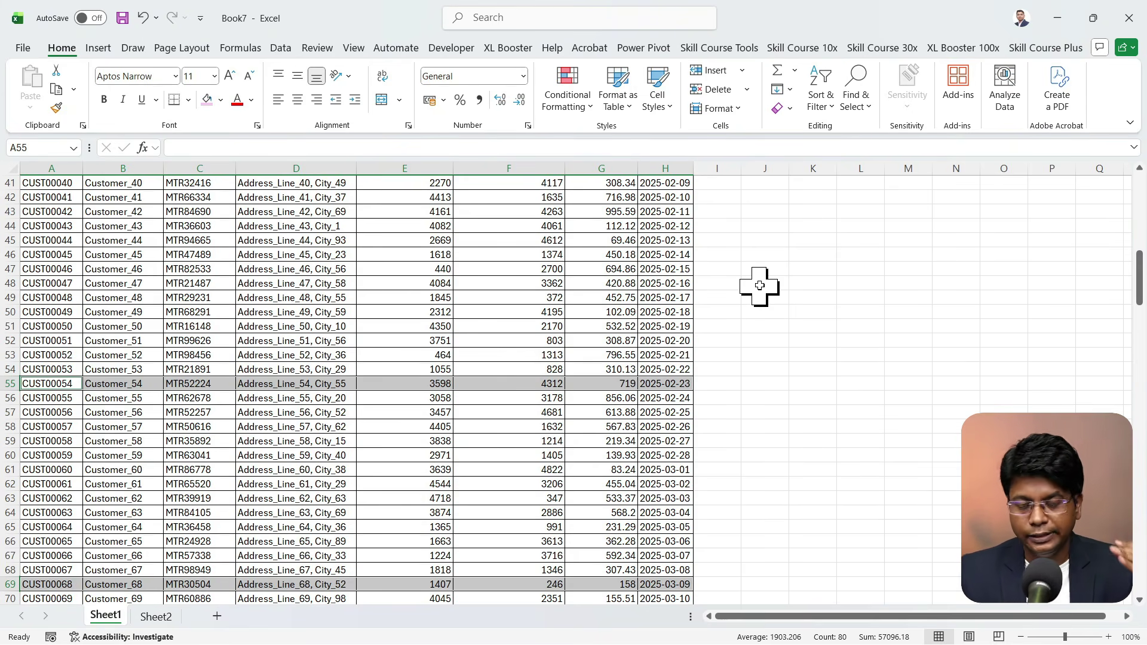
# - Return to header cell A1 and select the entire customer data range
pyautogui.press('Up')
pyautogui.press('Up')
pyautogui.press('Up')
pyautogui.press('Up')
pyautogui.press('Up')
pyautogui.press('Up')
pyautogui.press('Up')
pyautogui.press('Up')
pyautogui.press('Up')
pyautogui.press('Up')
pyautogui.press('Up')
pyautogui.press('Up')
pyautogui.press('Up')
pyautogui.press('Up')
pyautogui.press('Up')
pyautogui.press('Up')
pyautogui.press('Up')
pyautogui.press('Up')
pyautogui.press('Up')
pyautogui.press('Up')
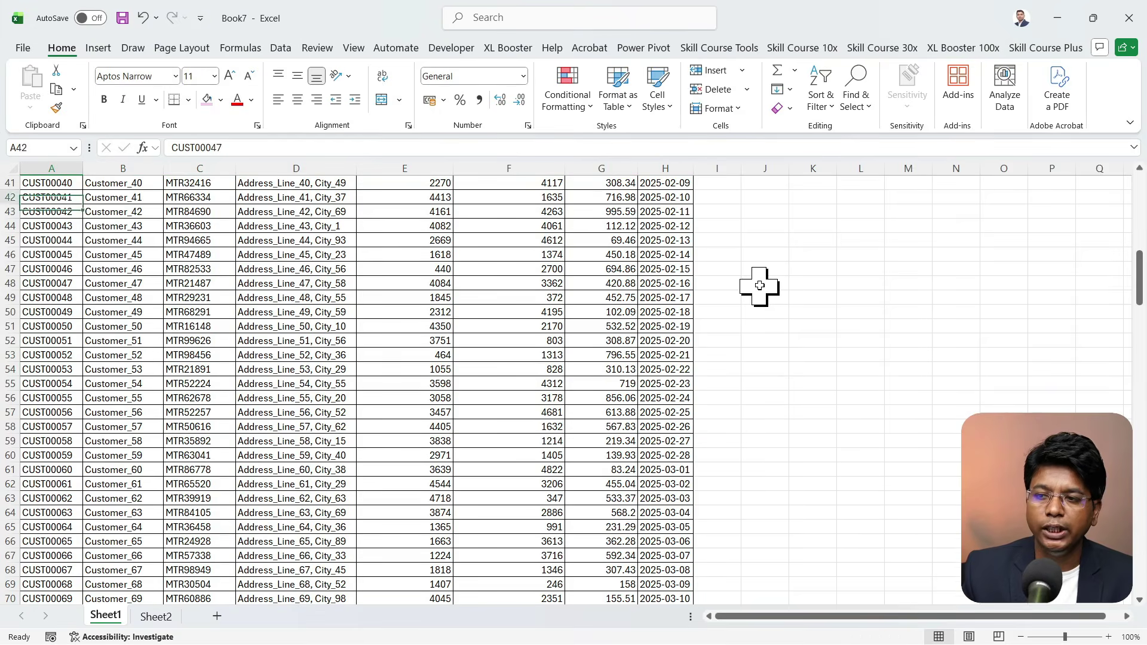
pyautogui.press('Up')
pyautogui.press('Up')
pyautogui.press('Up')
pyautogui.press('Up')
pyautogui.press('Up')
pyautogui.press('Up')
pyautogui.press('Up')
pyautogui.press('Up')
pyautogui.press('Up')
pyautogui.press('Up')
pyautogui.press('Up')
pyautogui.press('Up')
pyautogui.press('Up')
pyautogui.press('Up')
pyautogui.press('Up')
pyautogui.press('Up')
pyautogui.press('Up')
pyautogui.press('Up')
pyautogui.press('Up')
pyautogui.press('Up')
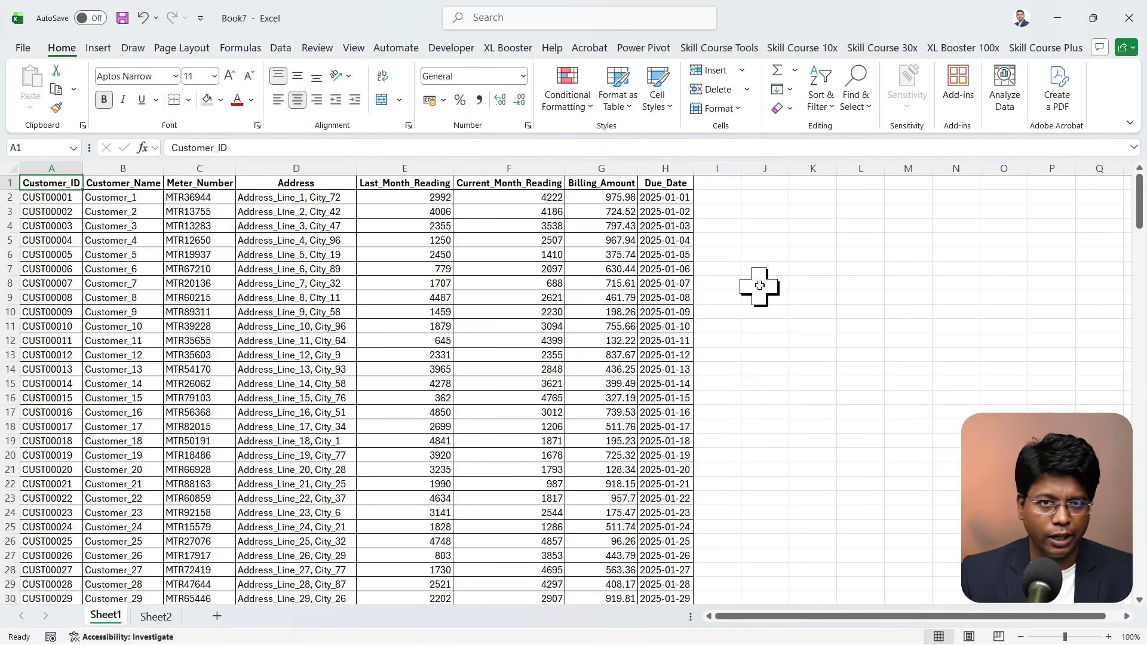
pyautogui.hotkey('ctrl', 'a')
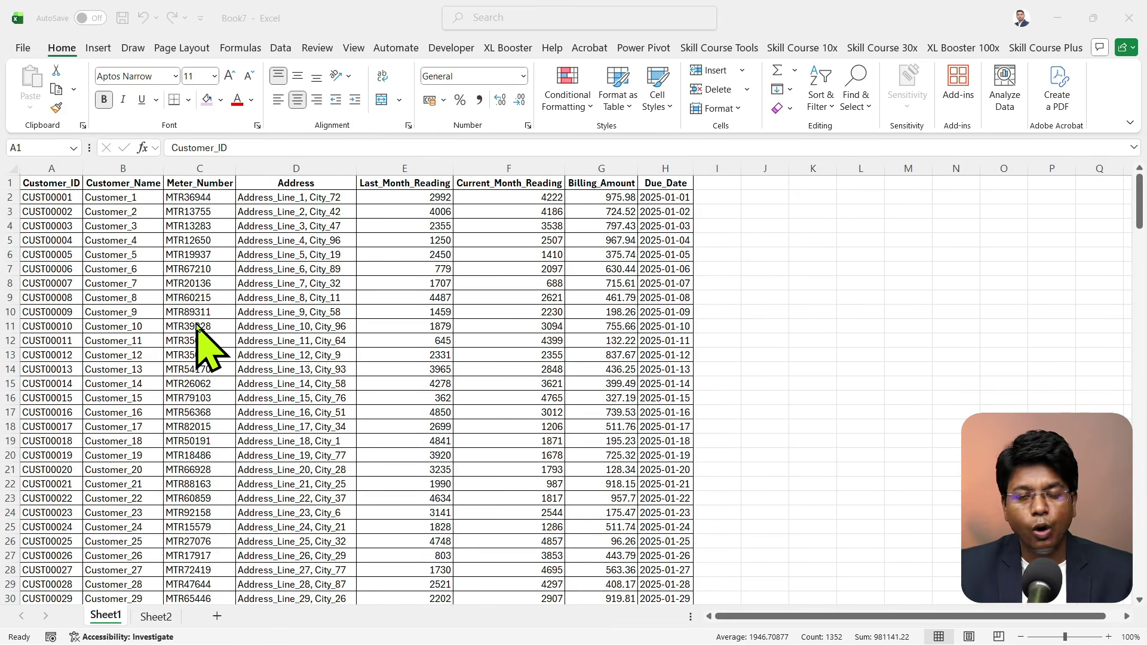
# - Examine the customer records down to the last row of the data
pyautogui.scroll(-11, 200, 335)
pyautogui.scroll(-20, 197, 326)
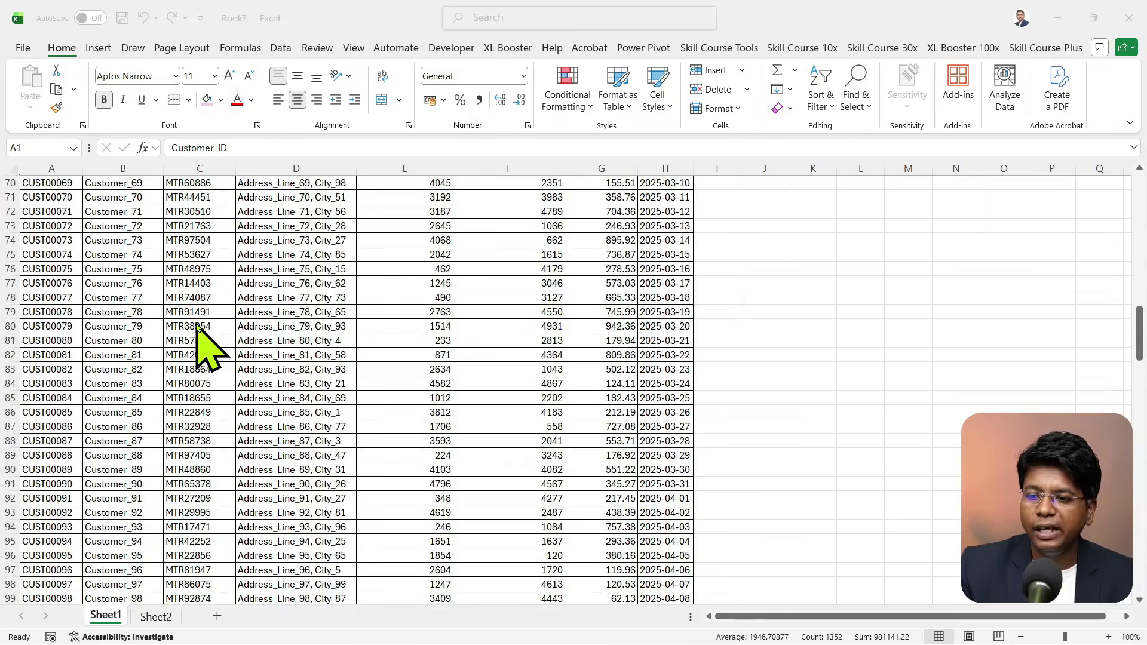
pyautogui.scroll(-7, 197, 326)
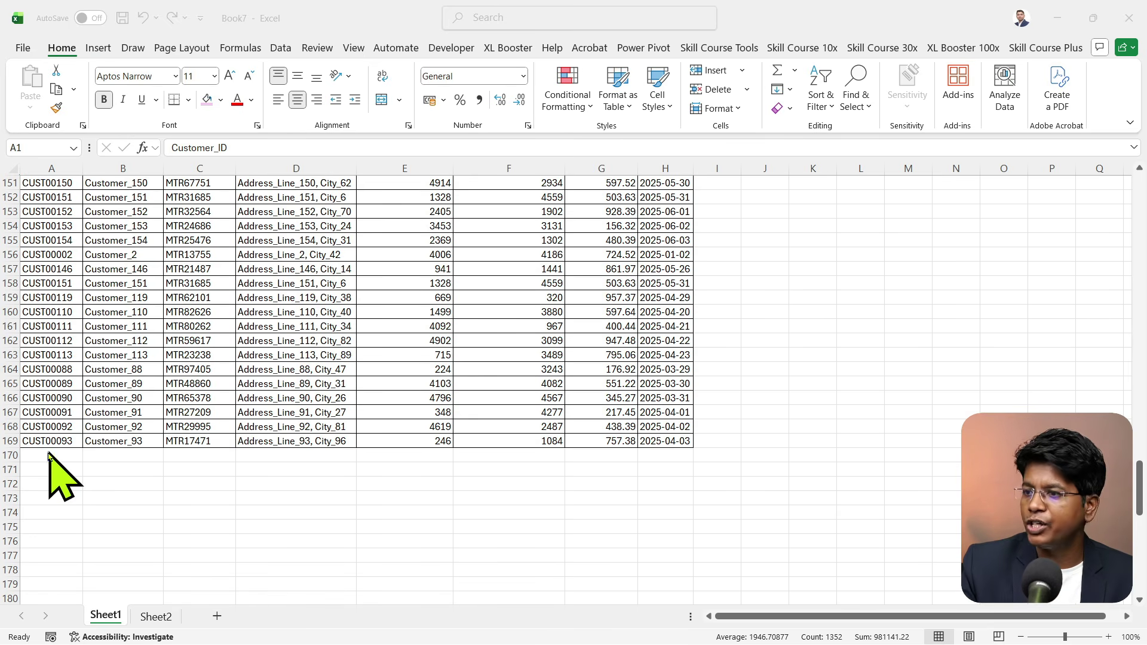
pyautogui.scroll(20, 50, 456)
pyautogui.scroll(20, 50, 456)
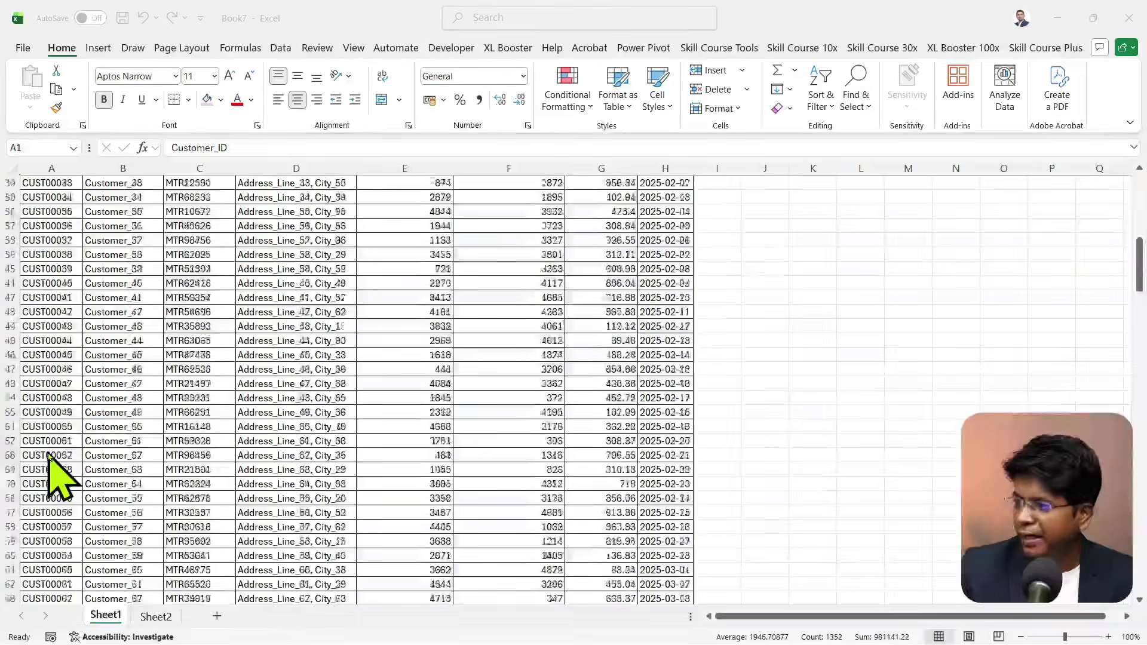
# - Highlight duplicate values across the whole customer data range with conditional formatting, using Light Red Fill with Dark Red Text
pyautogui.click(39, 203)
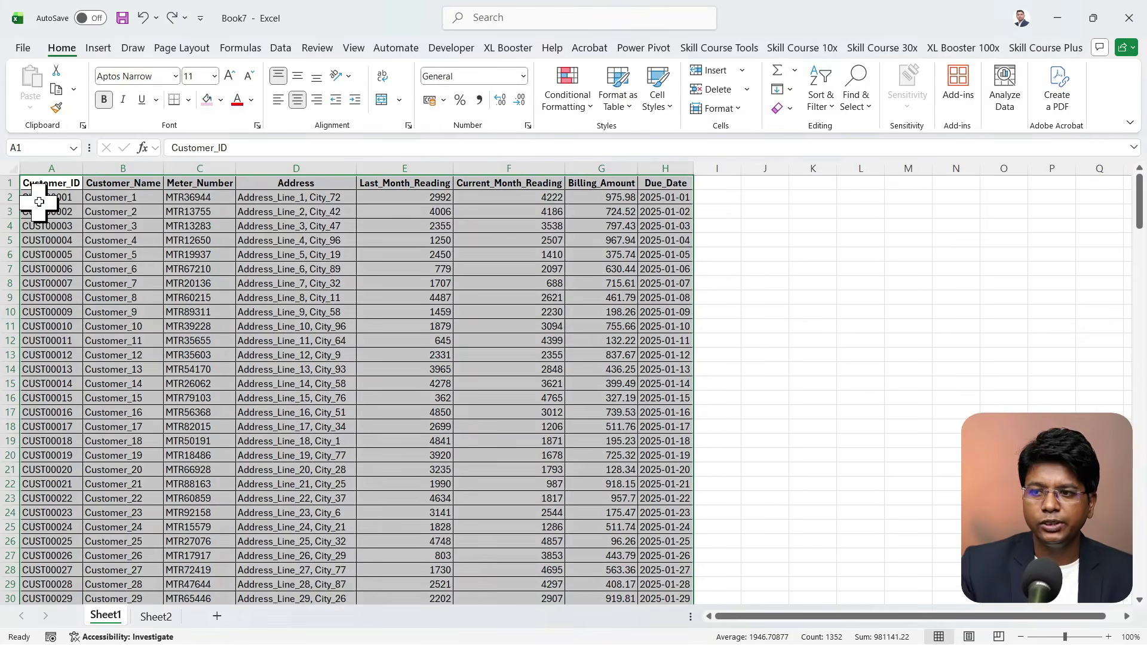
pyautogui.click(39, 202)
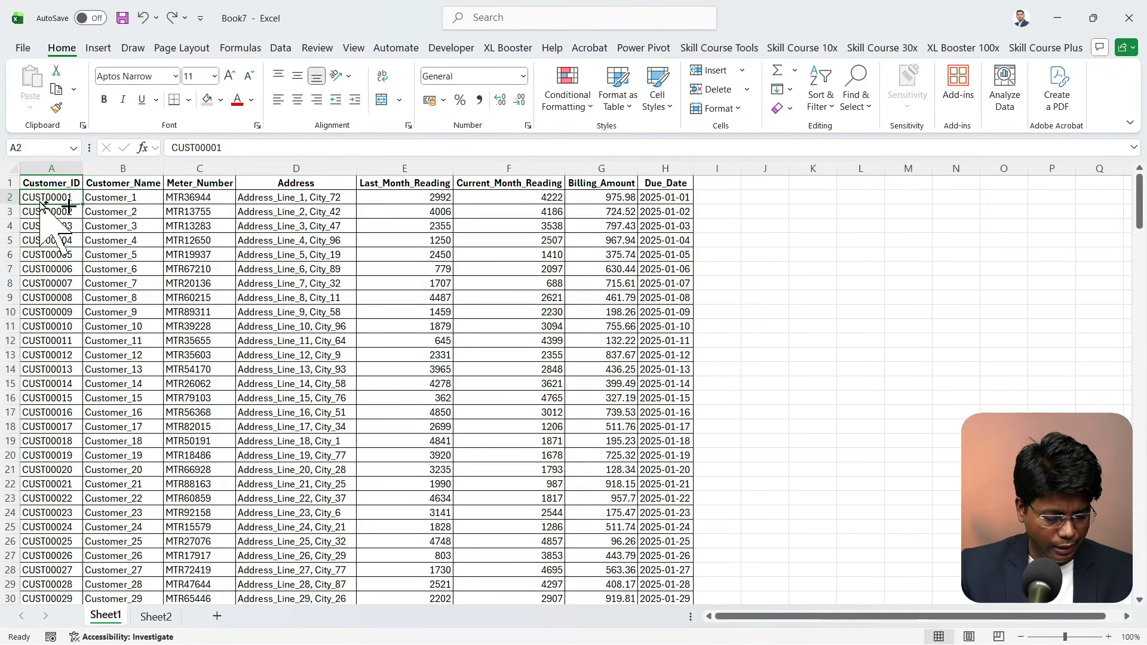
pyautogui.hotkey('ctrl', 'a')
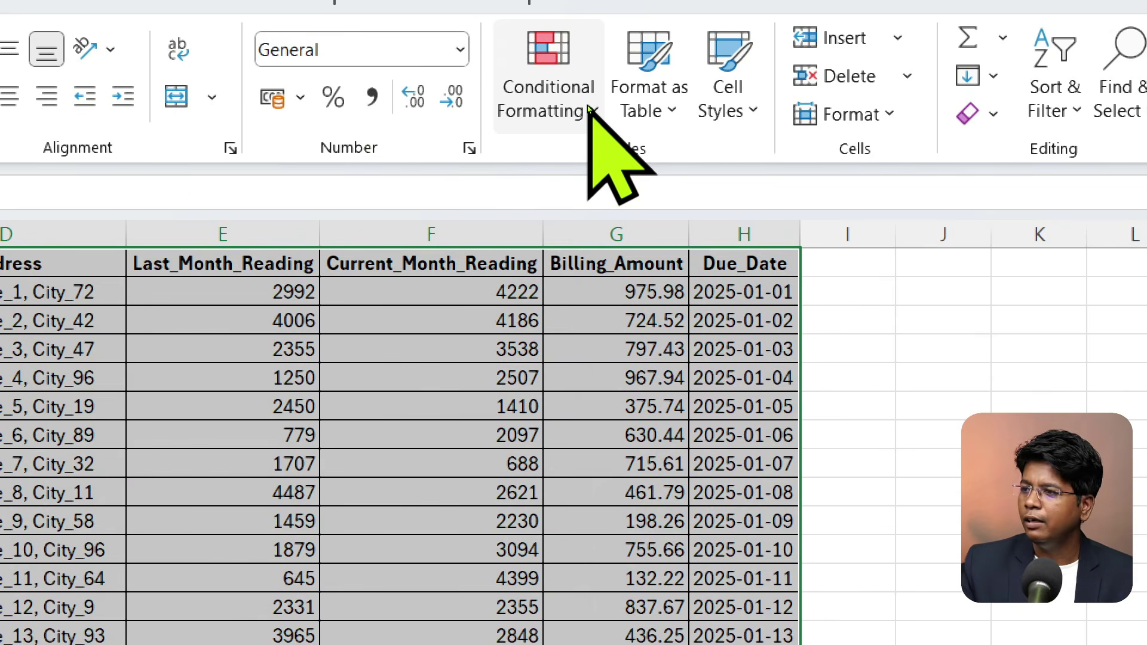
pyautogui.click(589, 107)
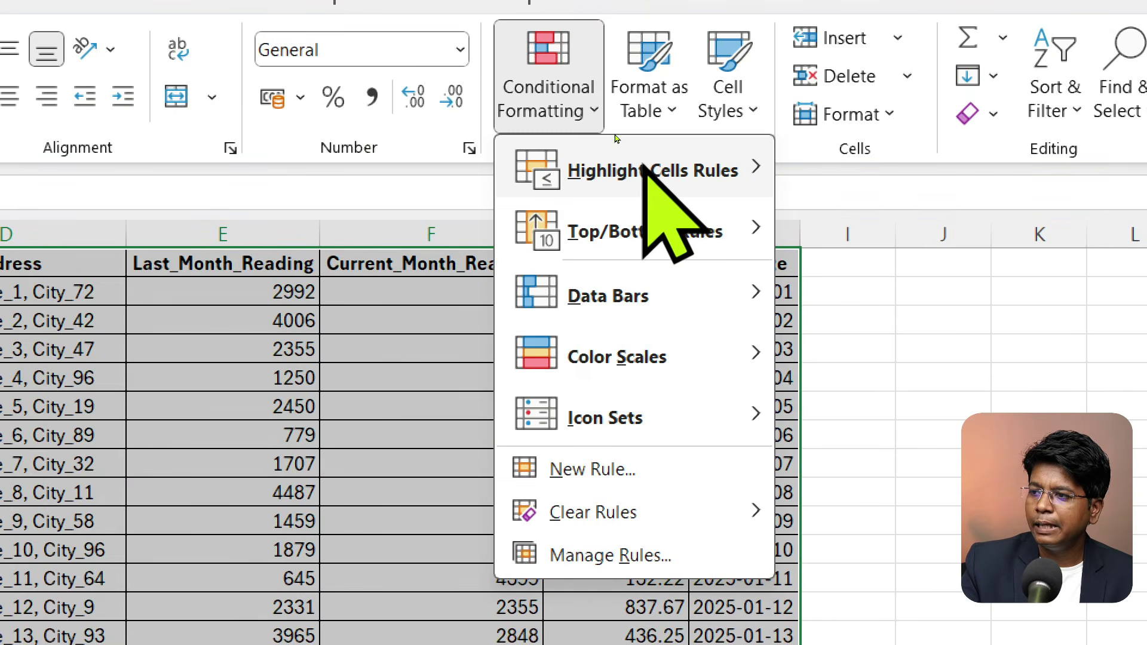
pyautogui.moveTo(638, 156)
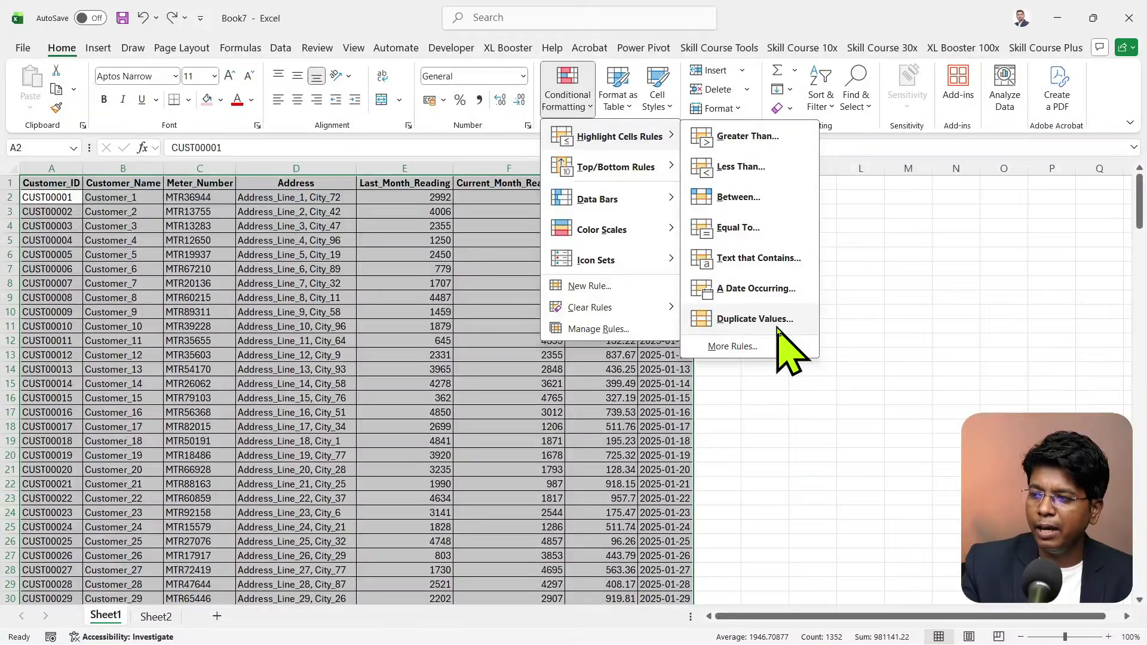
pyautogui.click(966, 553)
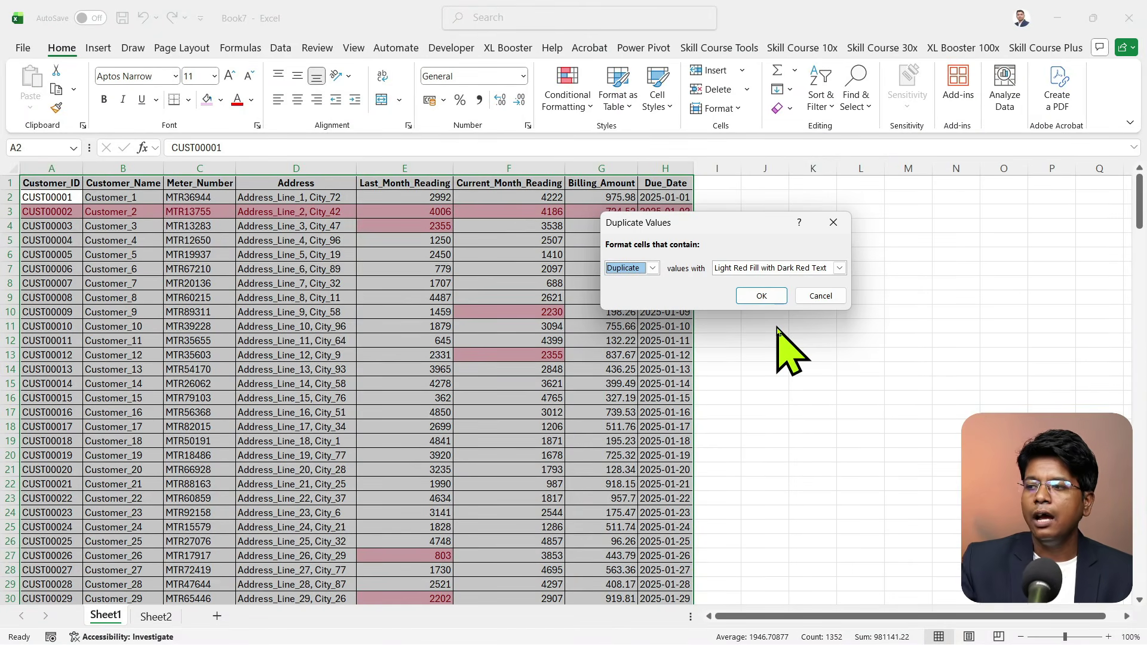
pyautogui.click(761, 296)
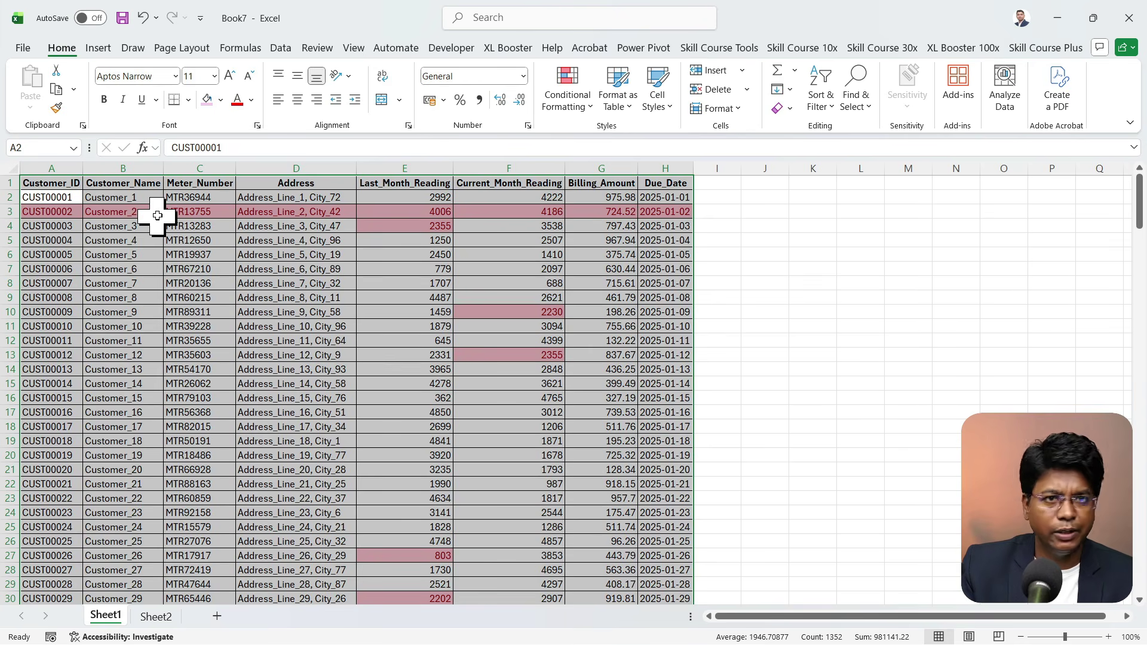
# - Examine the highlighted duplicates throughout the customer records, including the repeated rows at the end of the data
pyautogui.scroll(-5, 228, 359)
pyautogui.scroll(-20, 228, 358)
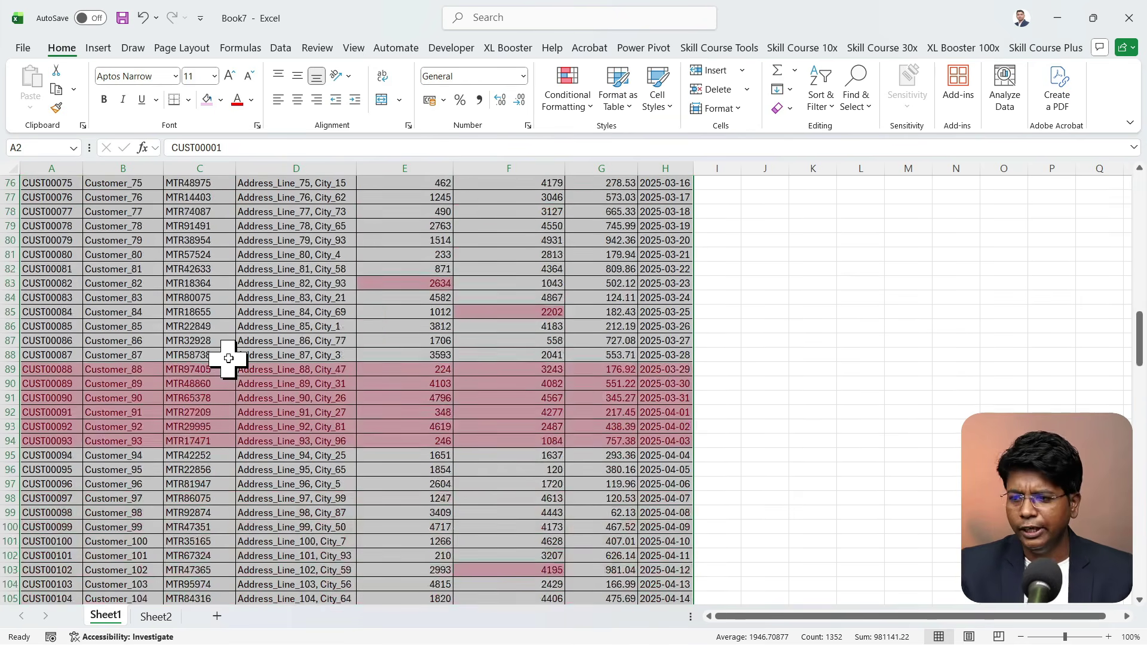
pyautogui.scroll(-3, 228, 358)
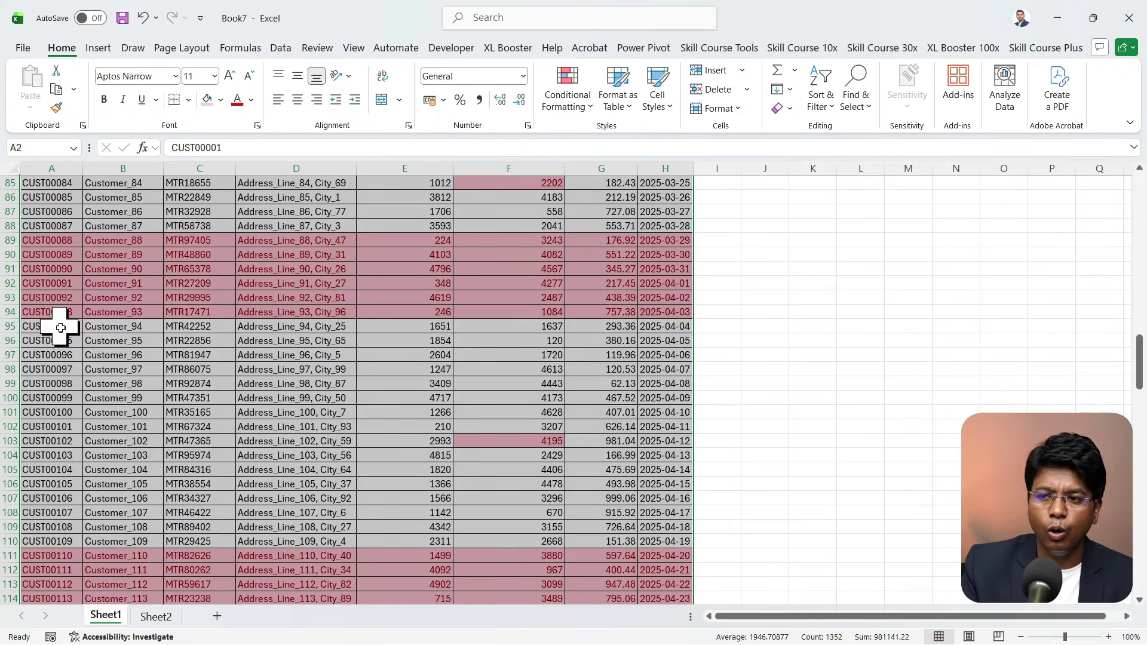
pyautogui.scroll(-8, 78, 394)
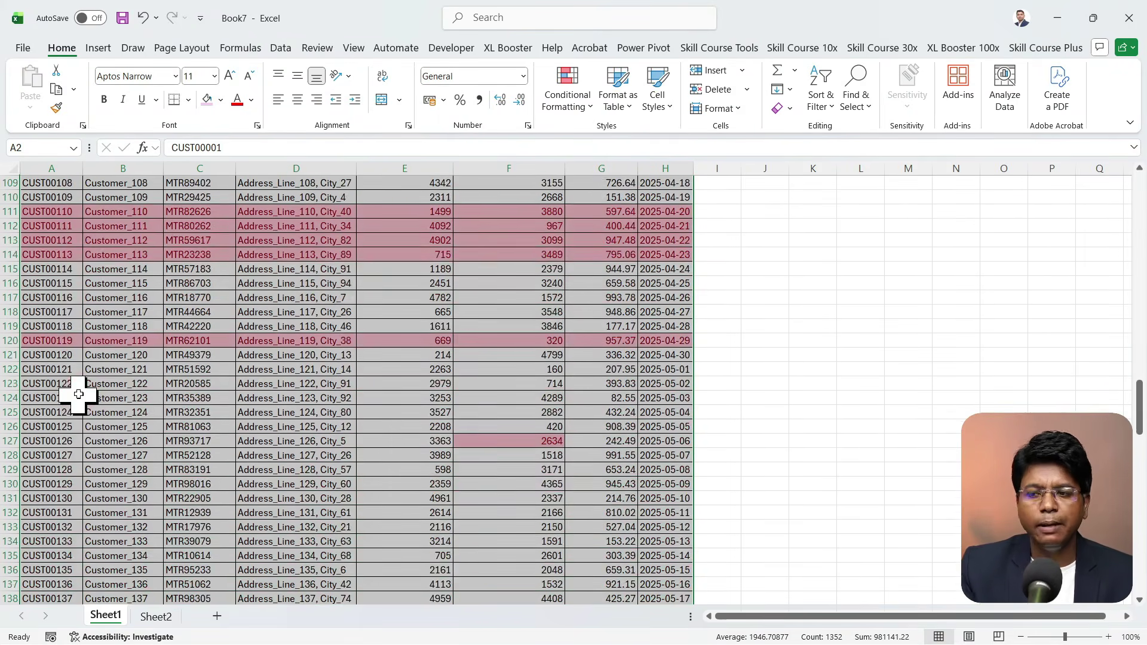
pyautogui.scroll(-9, 78, 394)
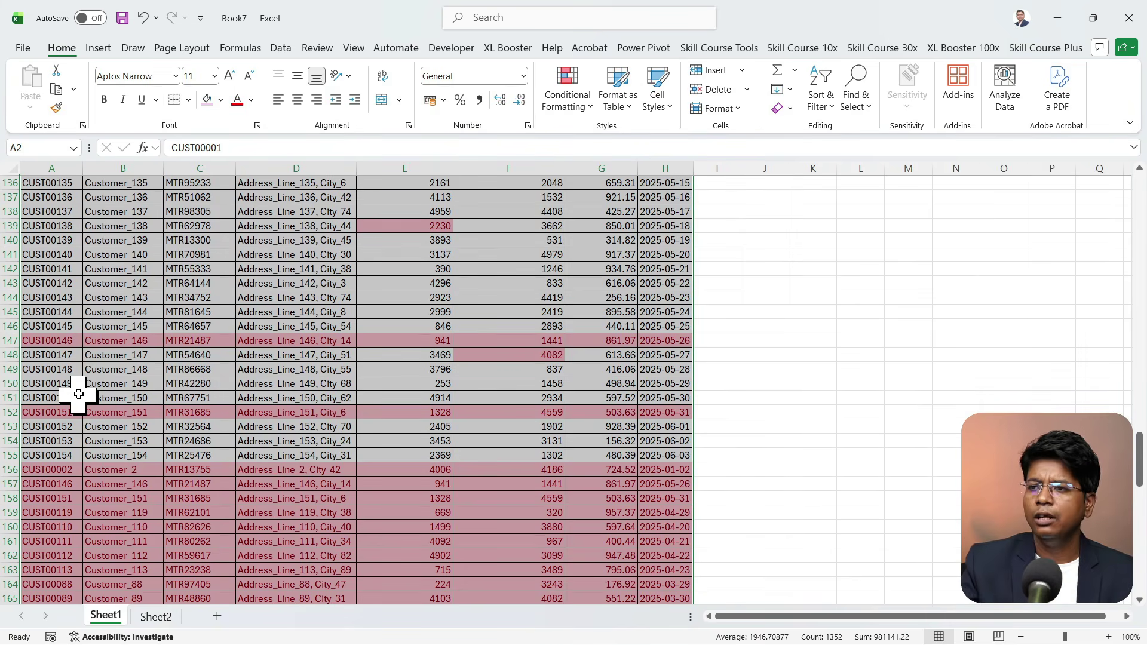
pyautogui.scroll(20, 78, 394)
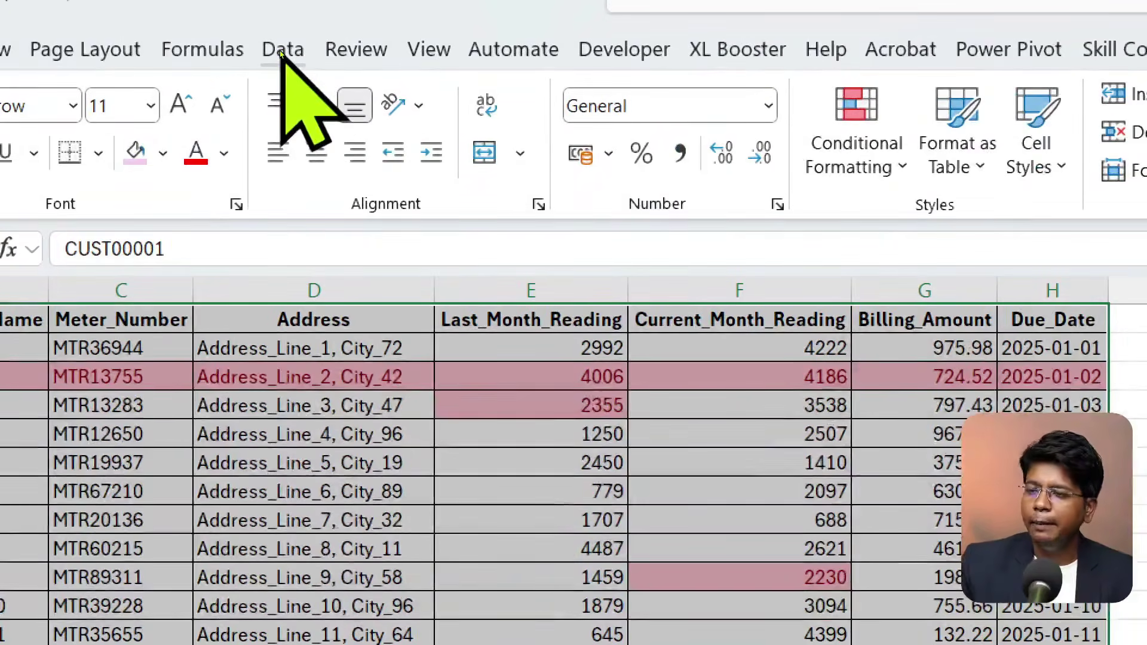
# - Remove duplicate rows from the customer data, comparing only the Customer_Name column and treating the first row as headers
pyautogui.click(279, 50)
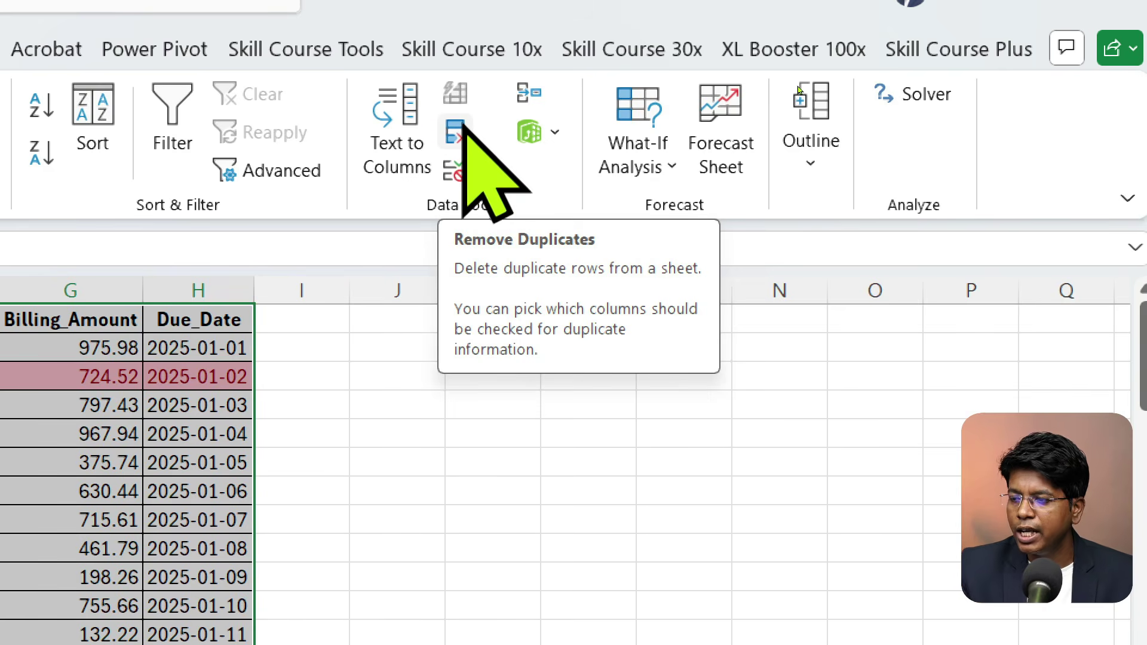
pyautogui.click(456, 132)
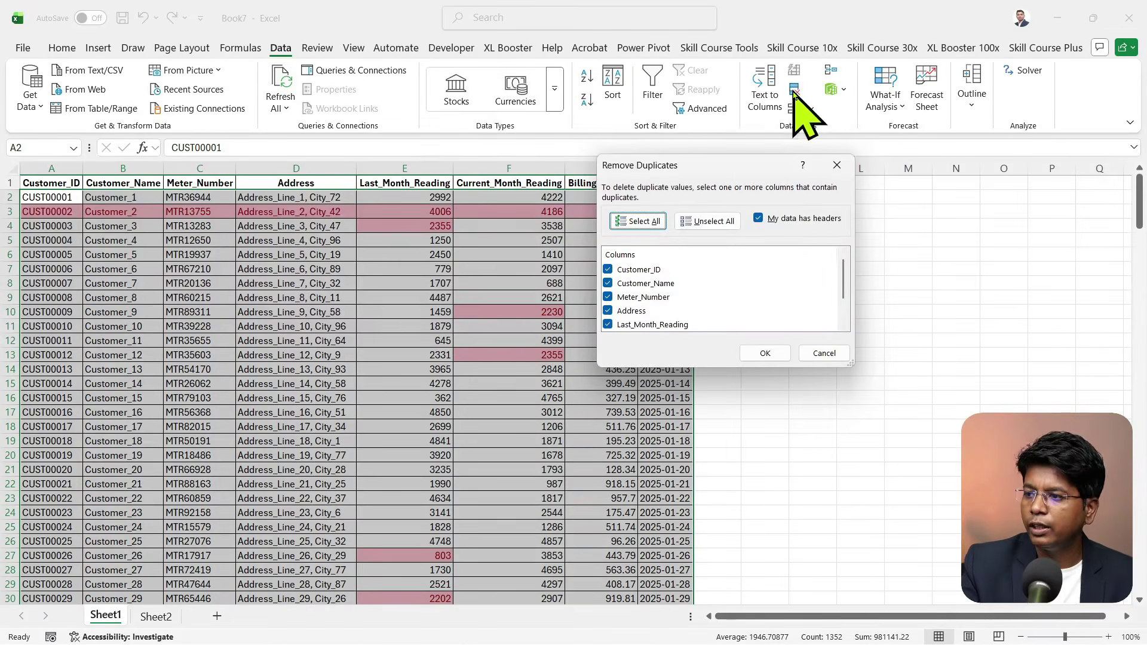
pyautogui.click(720, 222)
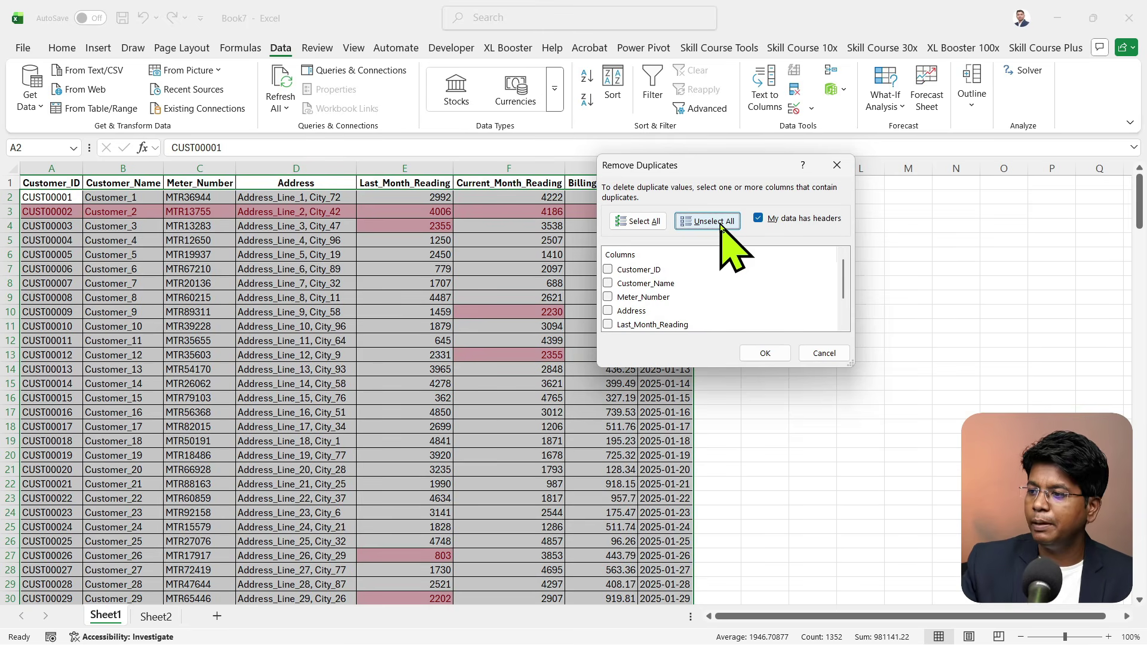
pyautogui.click(663, 284)
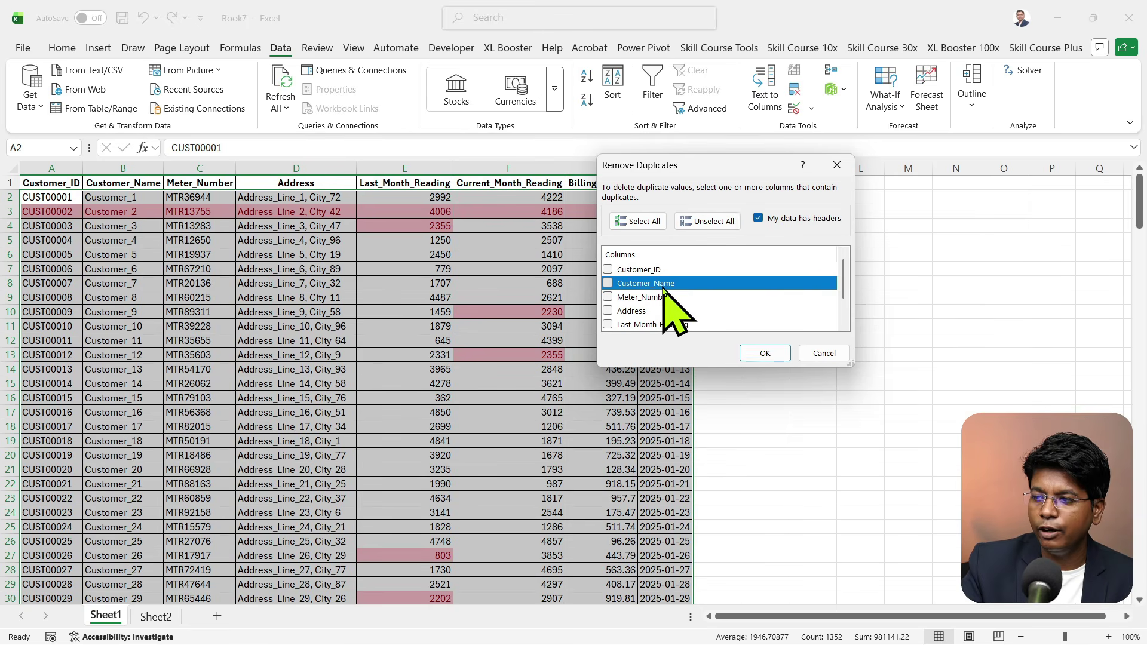
pyautogui.click(609, 283)
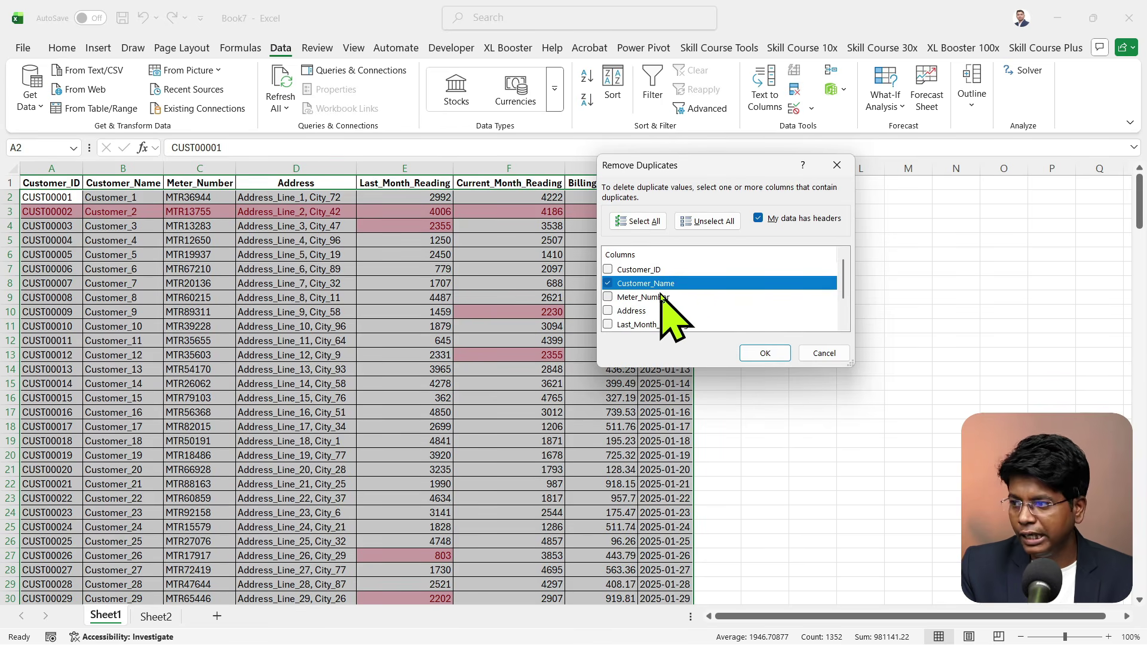
pyautogui.click(768, 356)
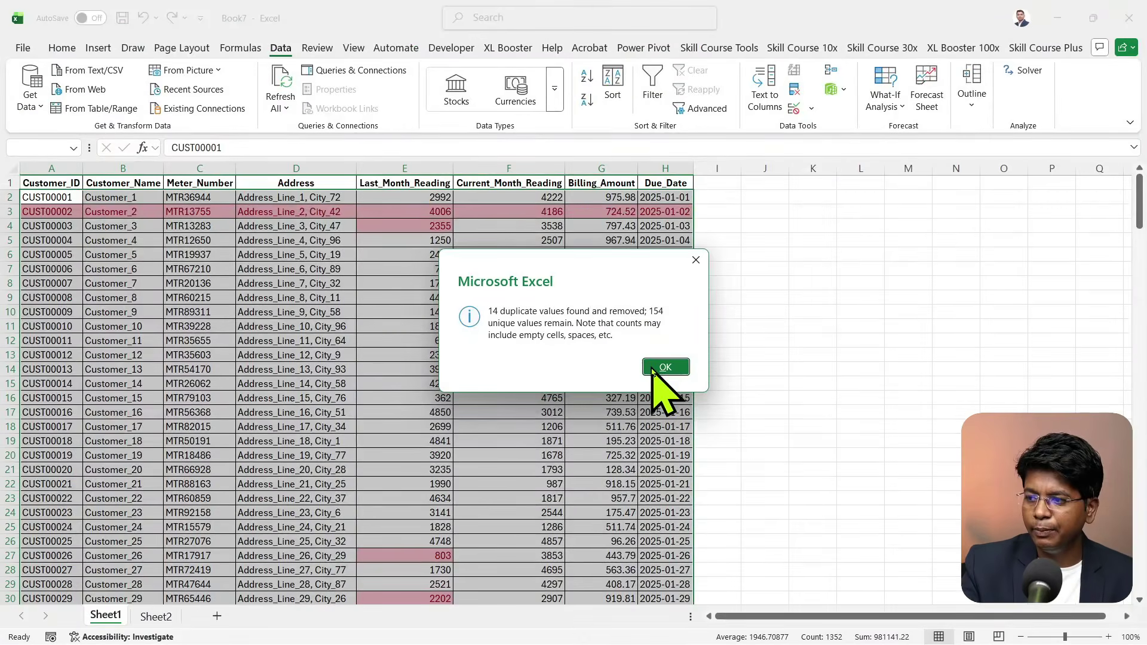
pyautogui.click(654, 369)
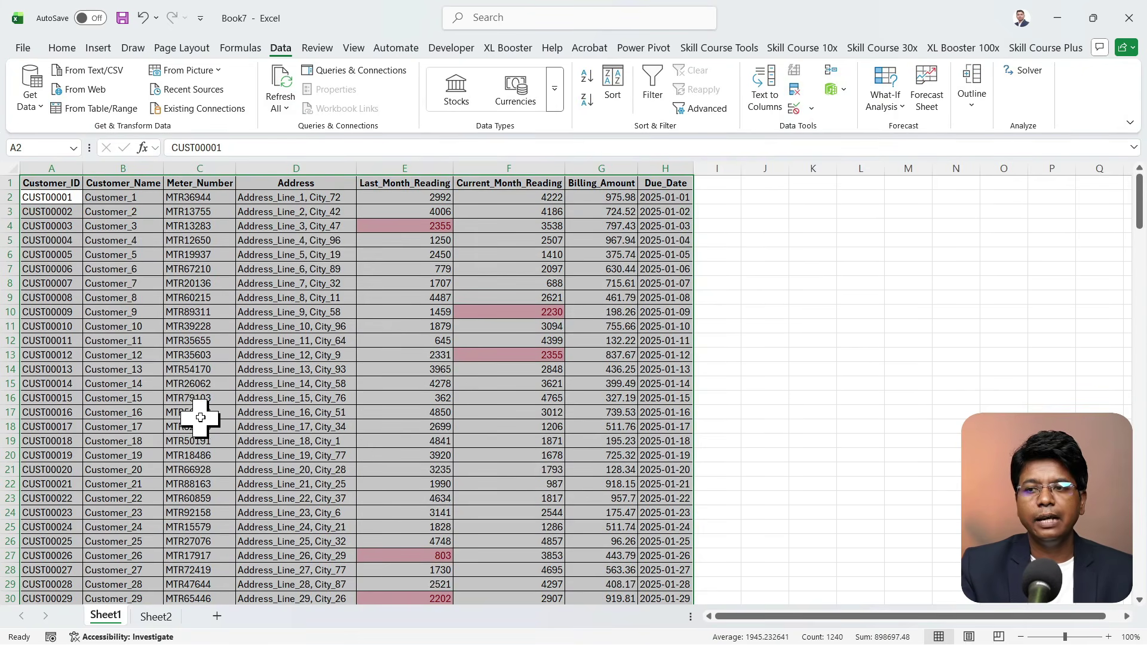
# - Check the deduplicated customer records down to the last row, then return to the start and deselect the range
pyautogui.scroll(-20, 201, 418)
pyautogui.scroll(-20, 200, 418)
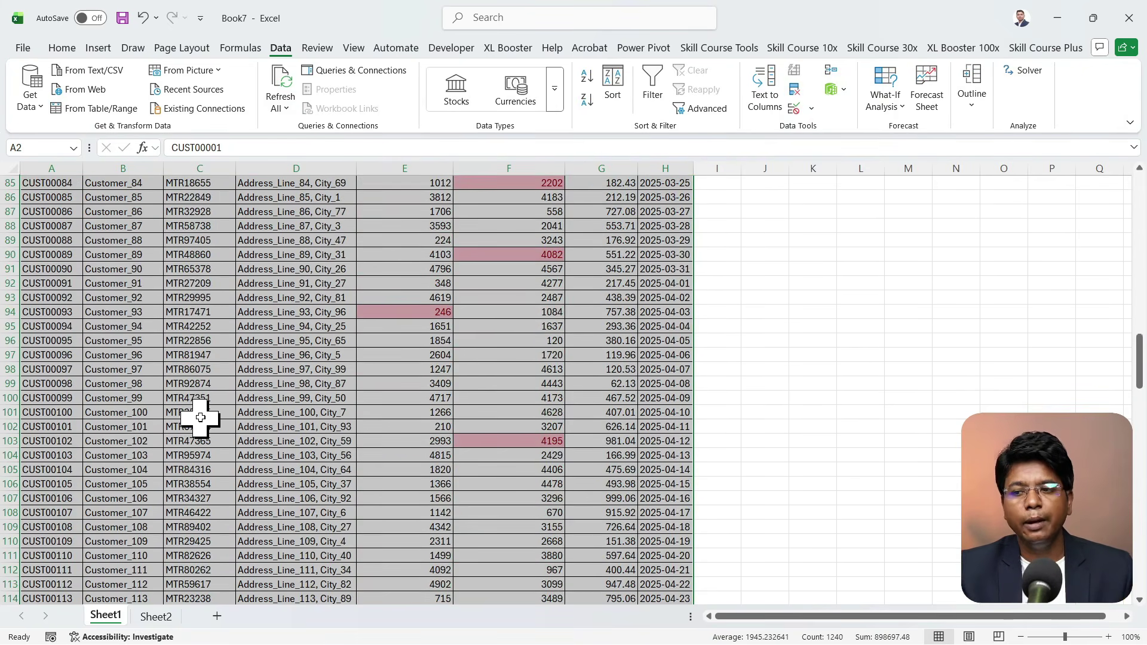
pyautogui.scroll(-6, 202, 411)
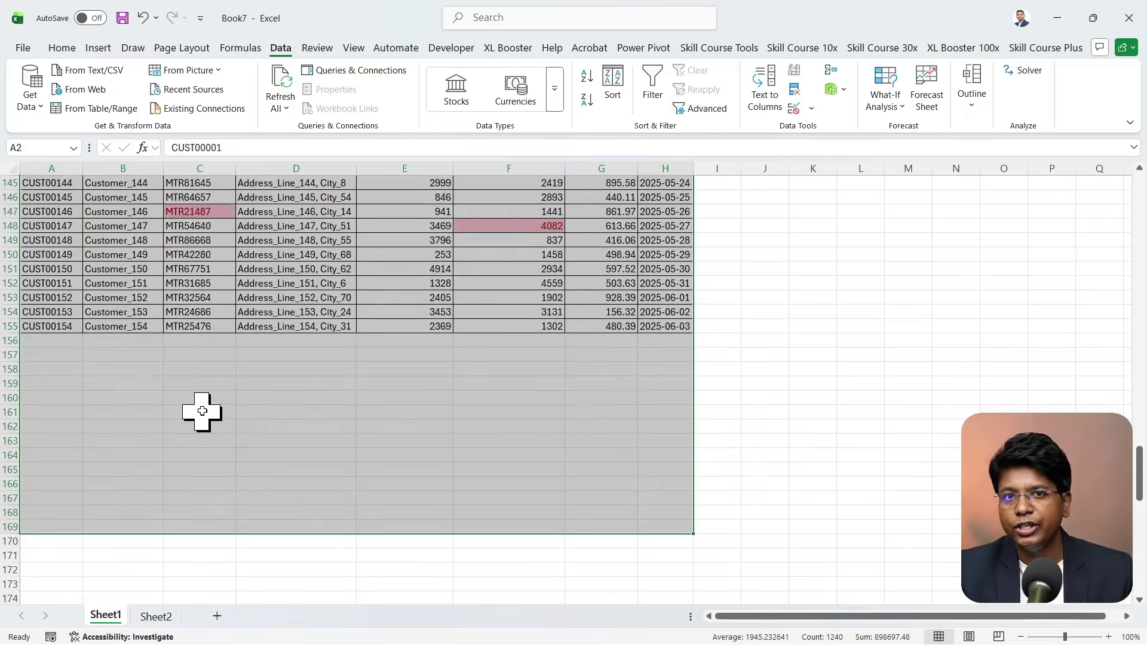
pyautogui.scroll(12, 203, 406)
pyautogui.scroll(20, 204, 404)
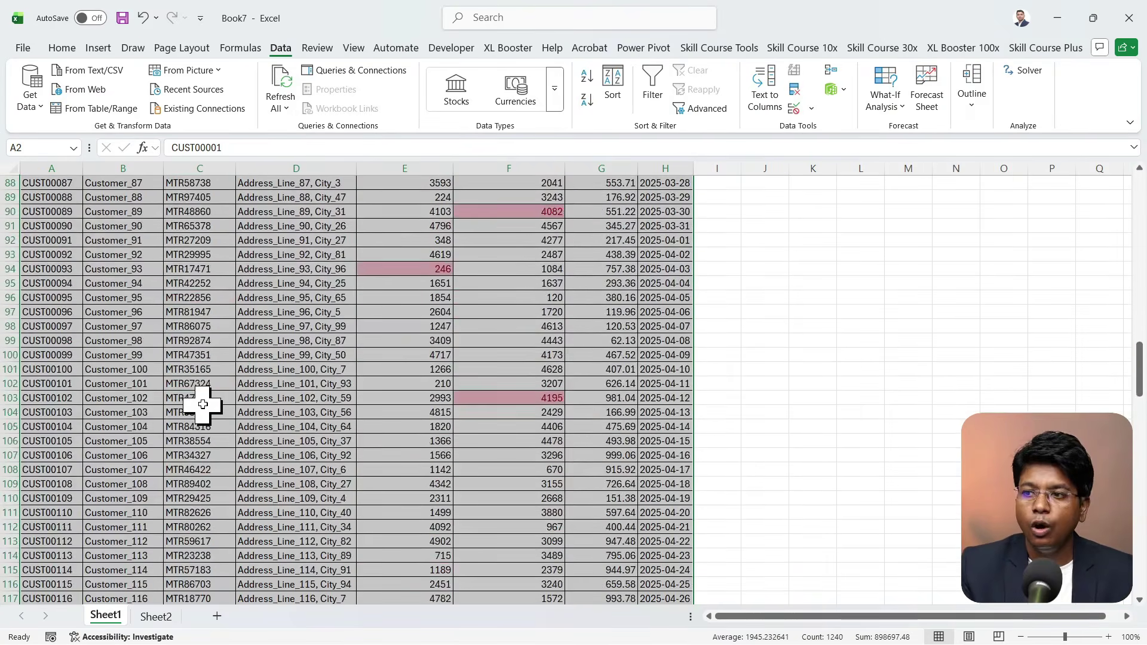
pyautogui.click(123, 252)
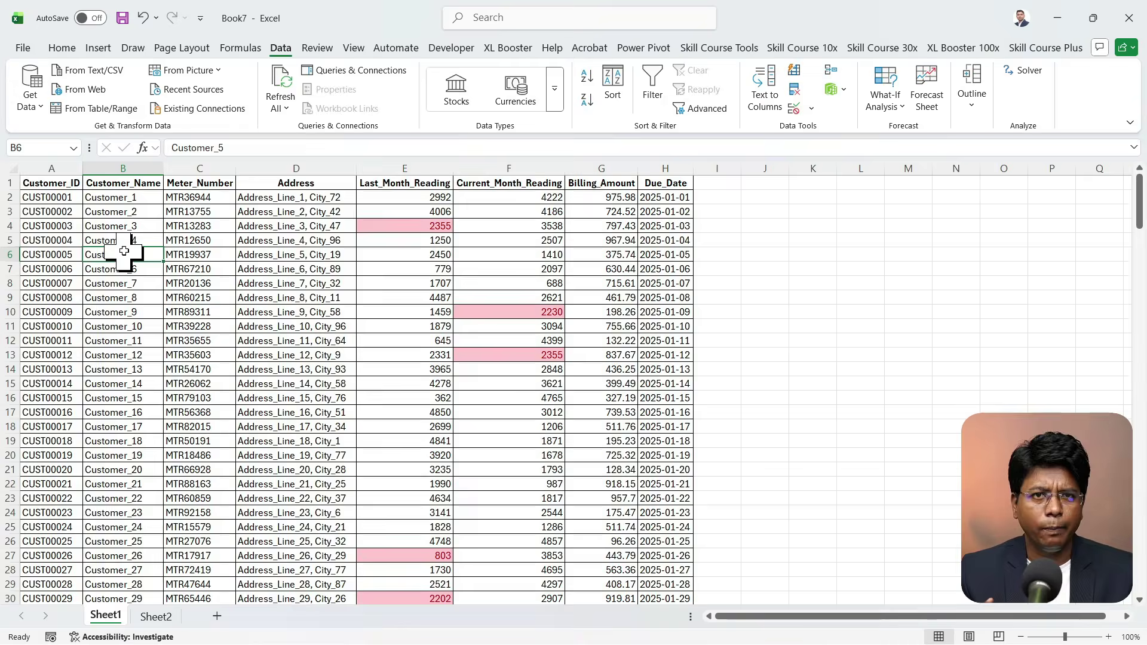